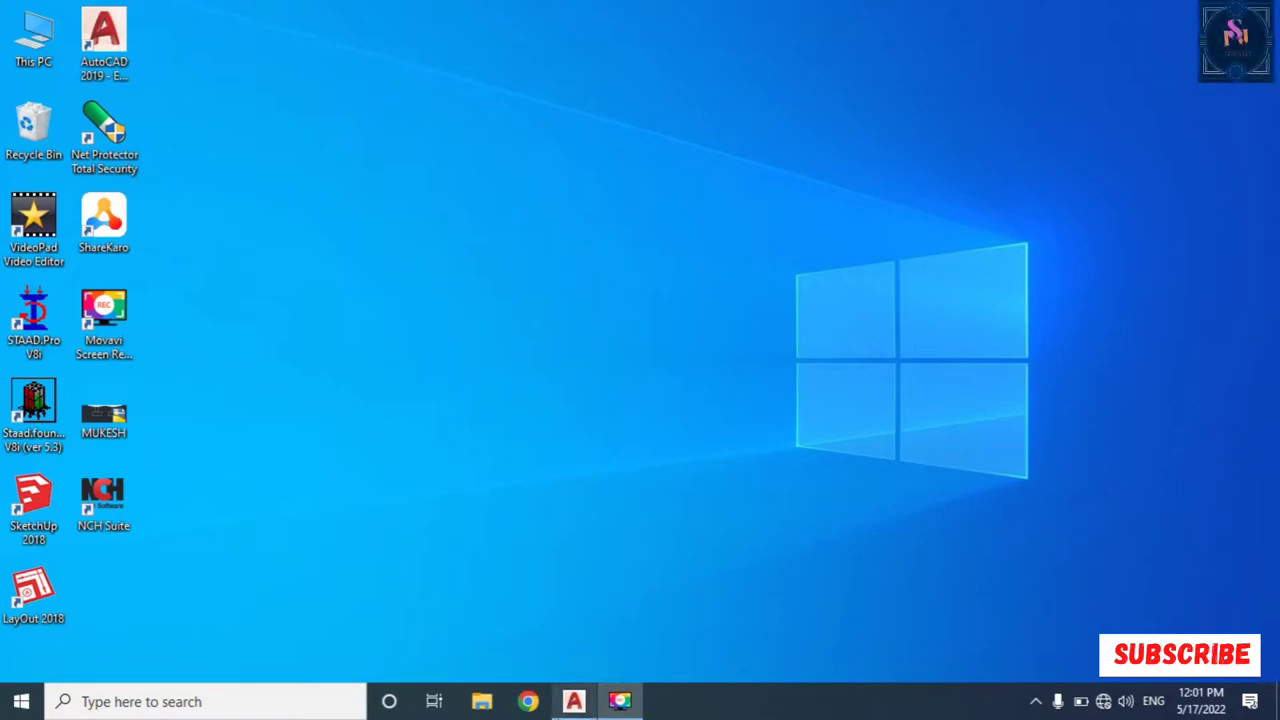
# Step: Bring AutoCAD's blank Drawing1 back up and pan so the UCS origin sits lower left
pyautogui.click(574, 701)
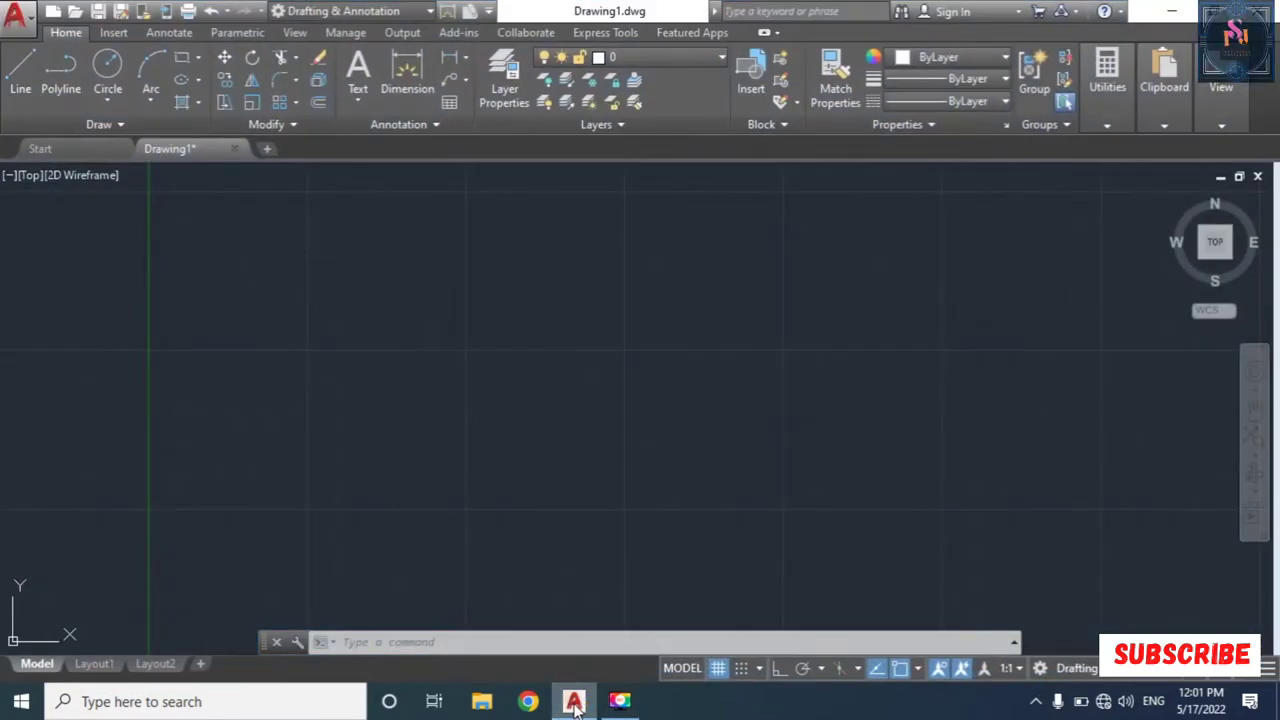
pyautogui.click(574, 701)
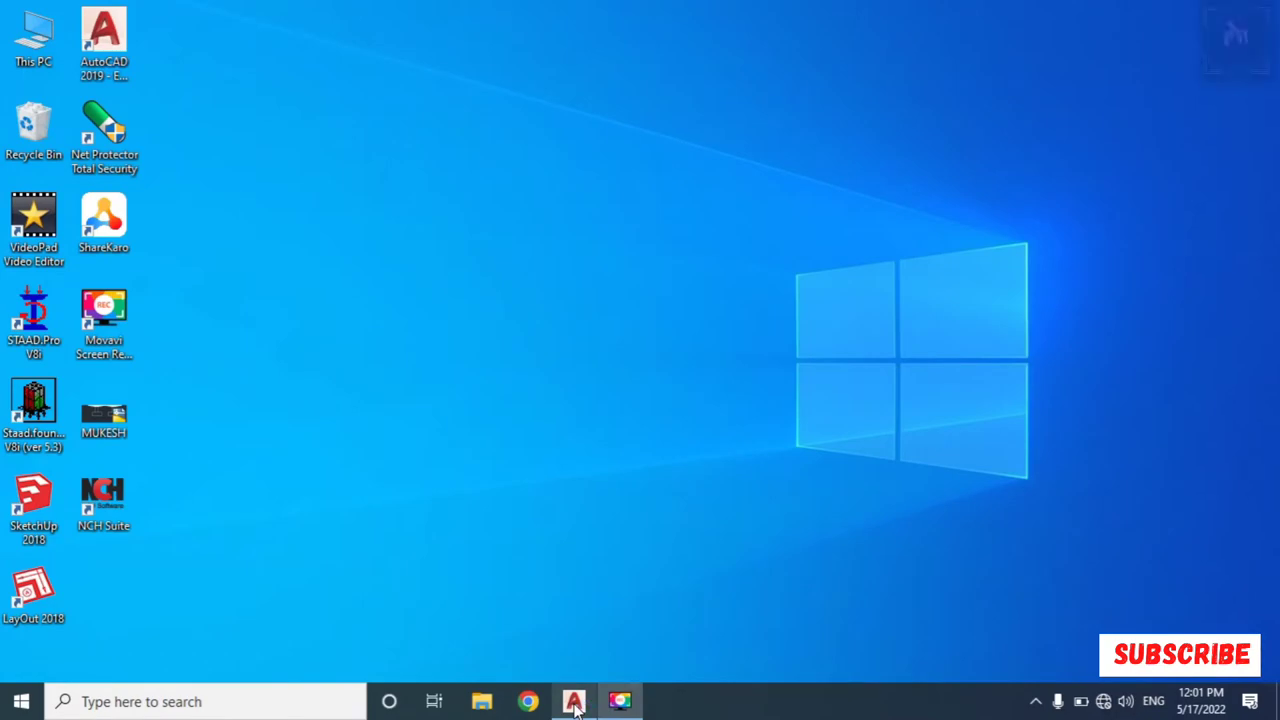
pyautogui.click(574, 702)
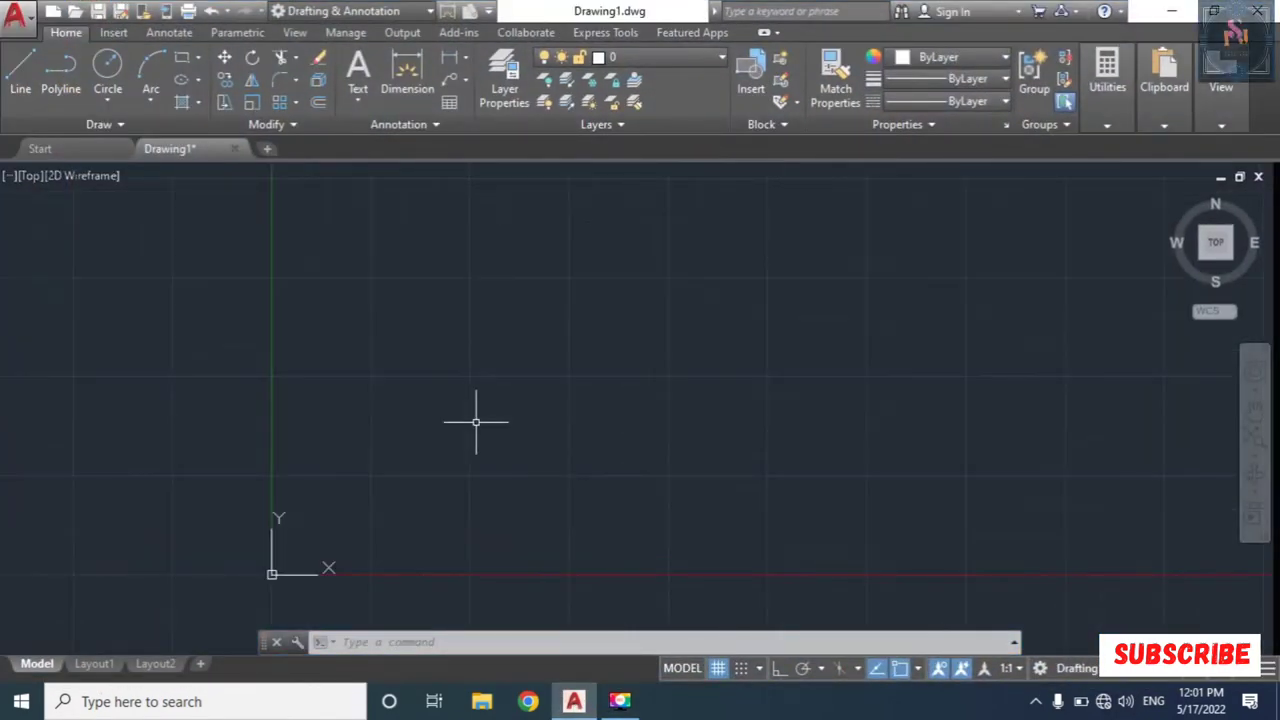
pyautogui.moveTo(474, 391); pyautogui.dragTo(310, 443, button='middle')
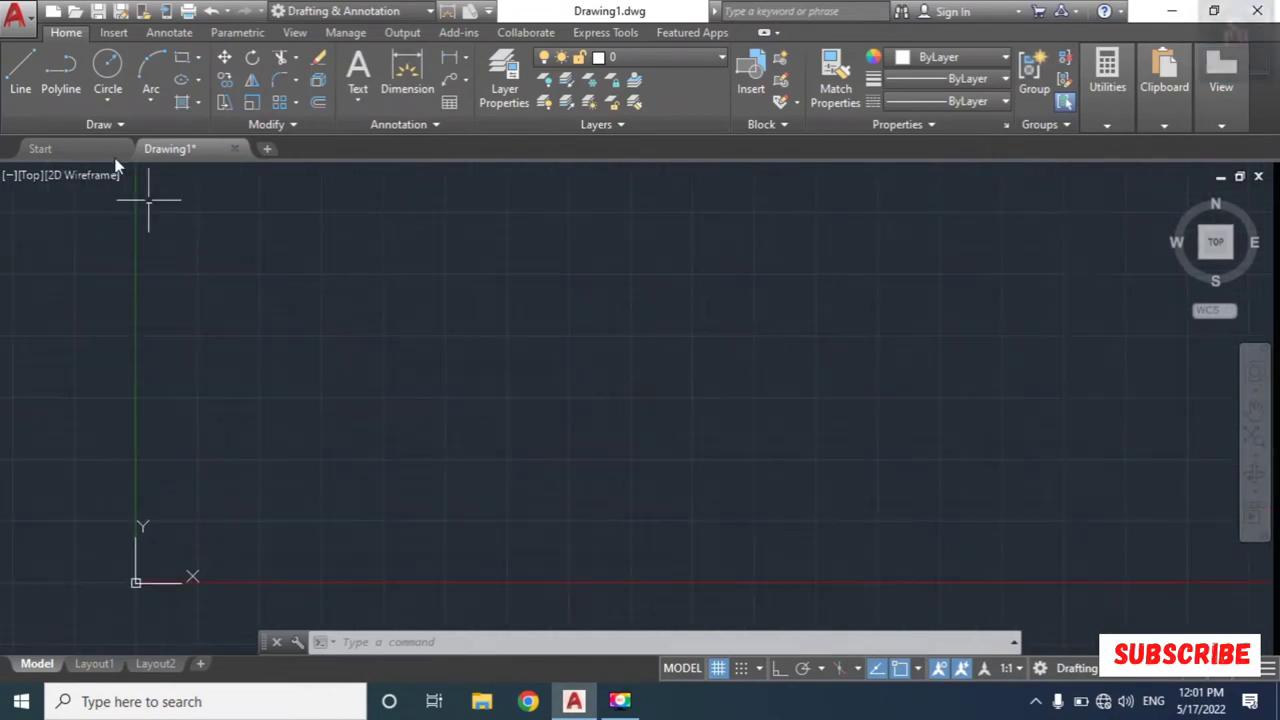
# Step: Draw a closed, irregular seven-sided outline of line segments near the drawing centre
pyautogui.click(27, 82)
pyautogui.click(440, 283)
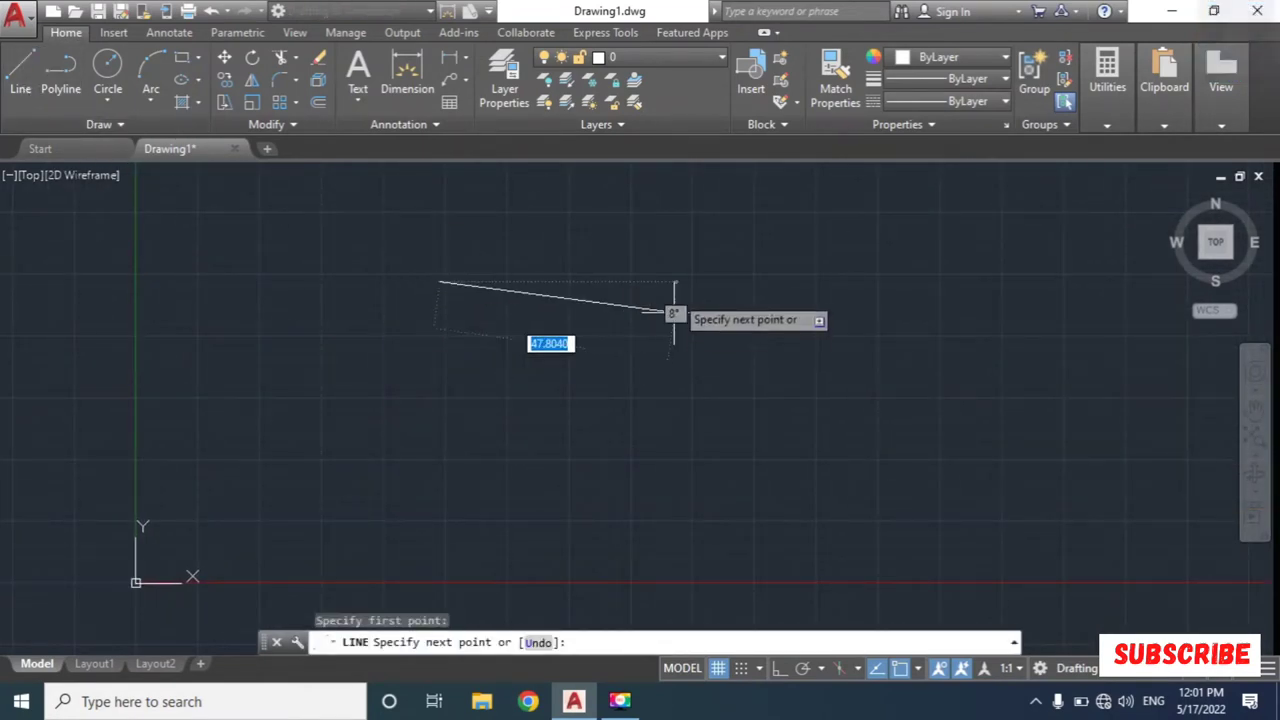
pyautogui.click(628, 267)
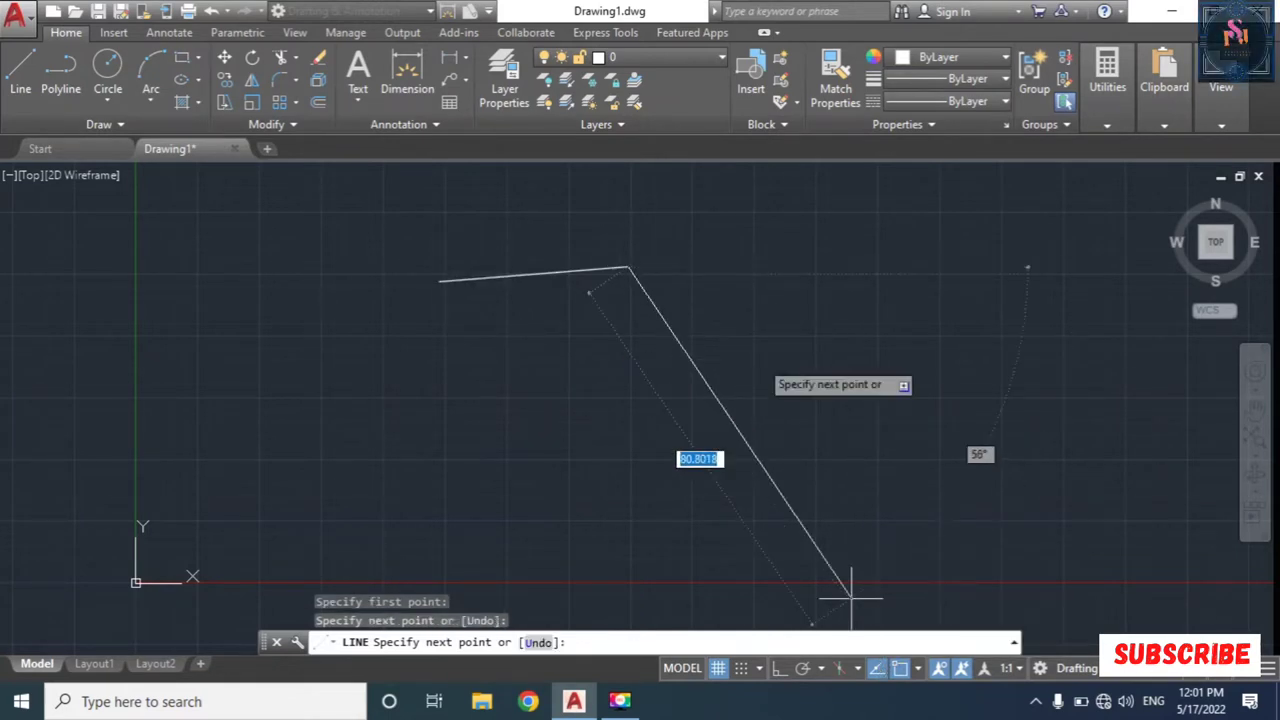
pyautogui.click(768, 332)
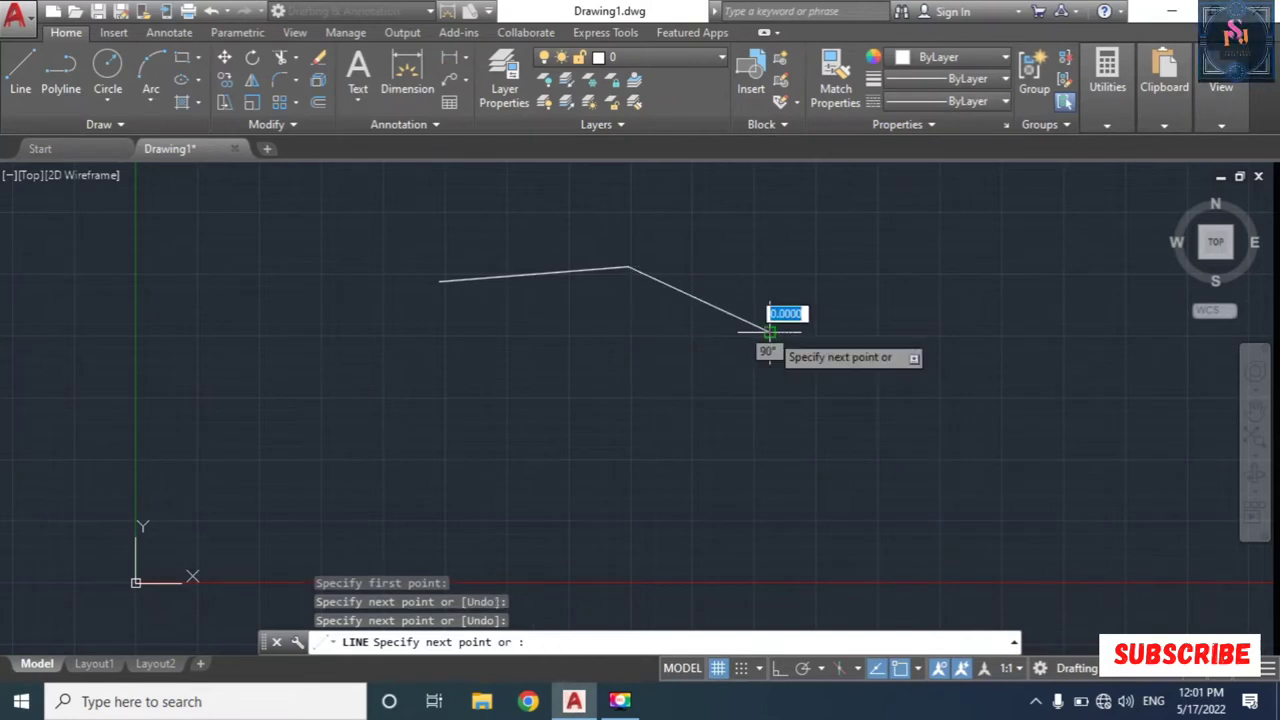
pyautogui.click(645, 427)
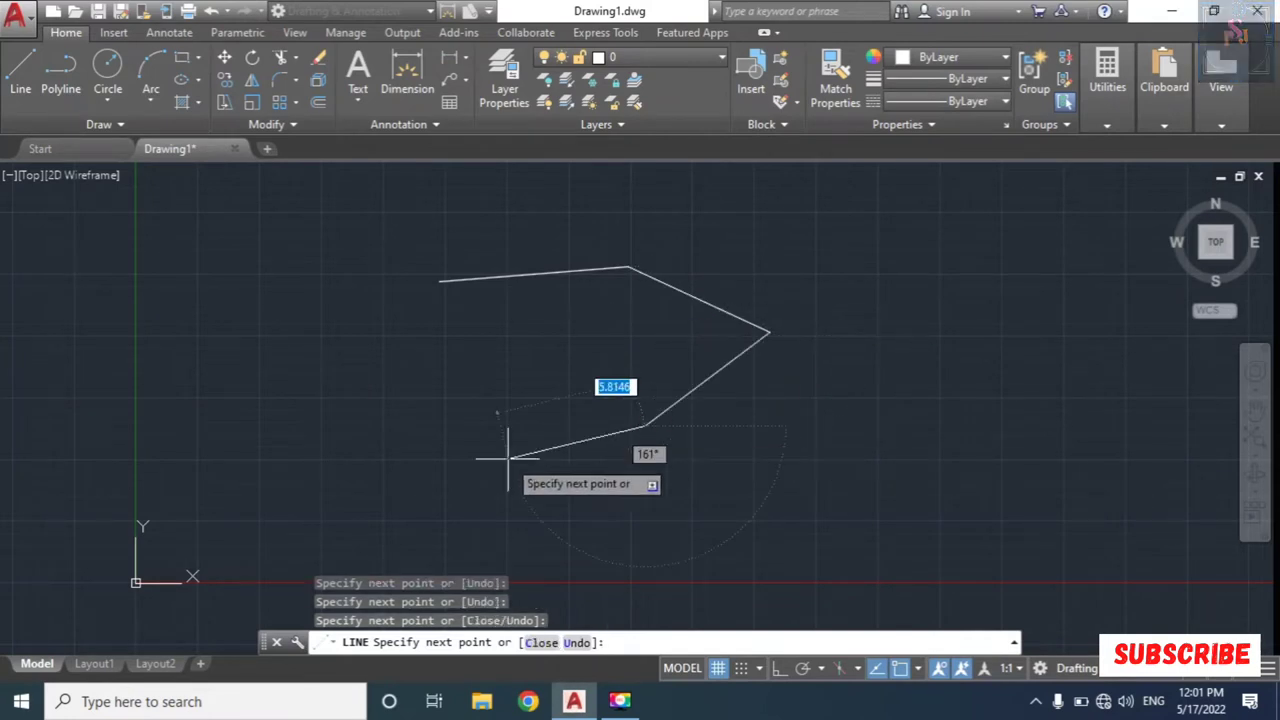
pyautogui.click(475, 456)
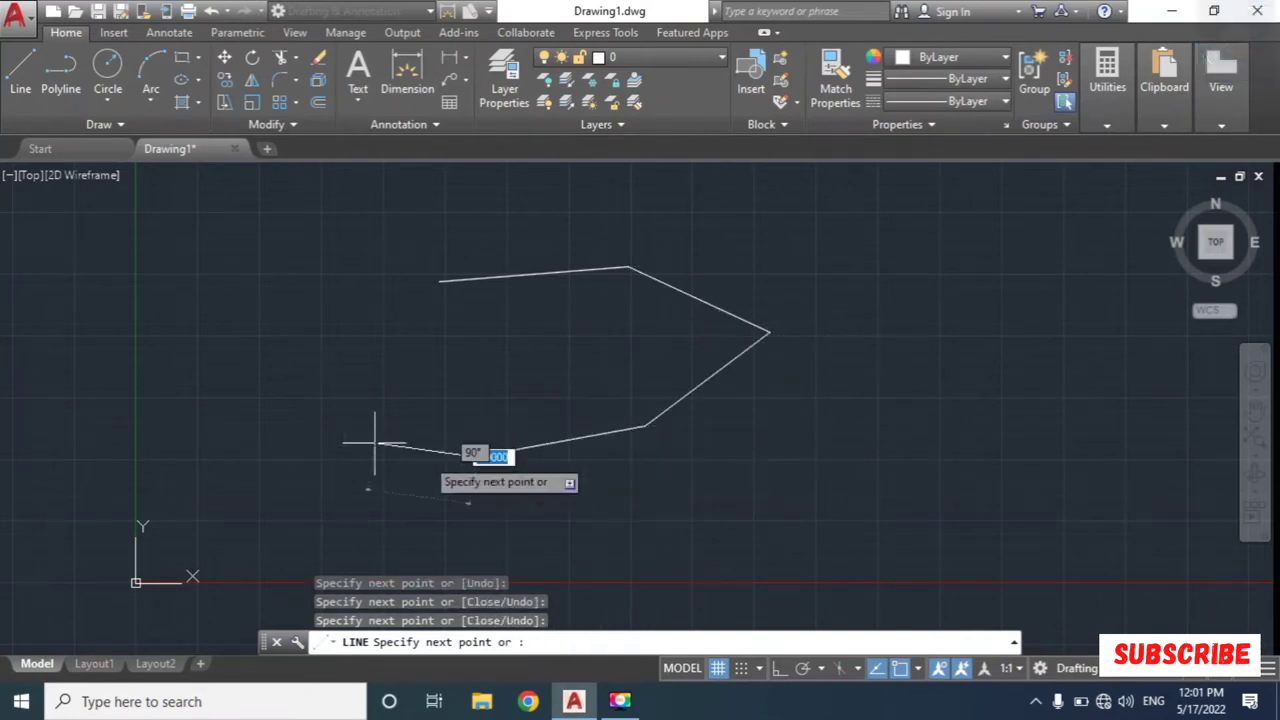
pyautogui.click(331, 393)
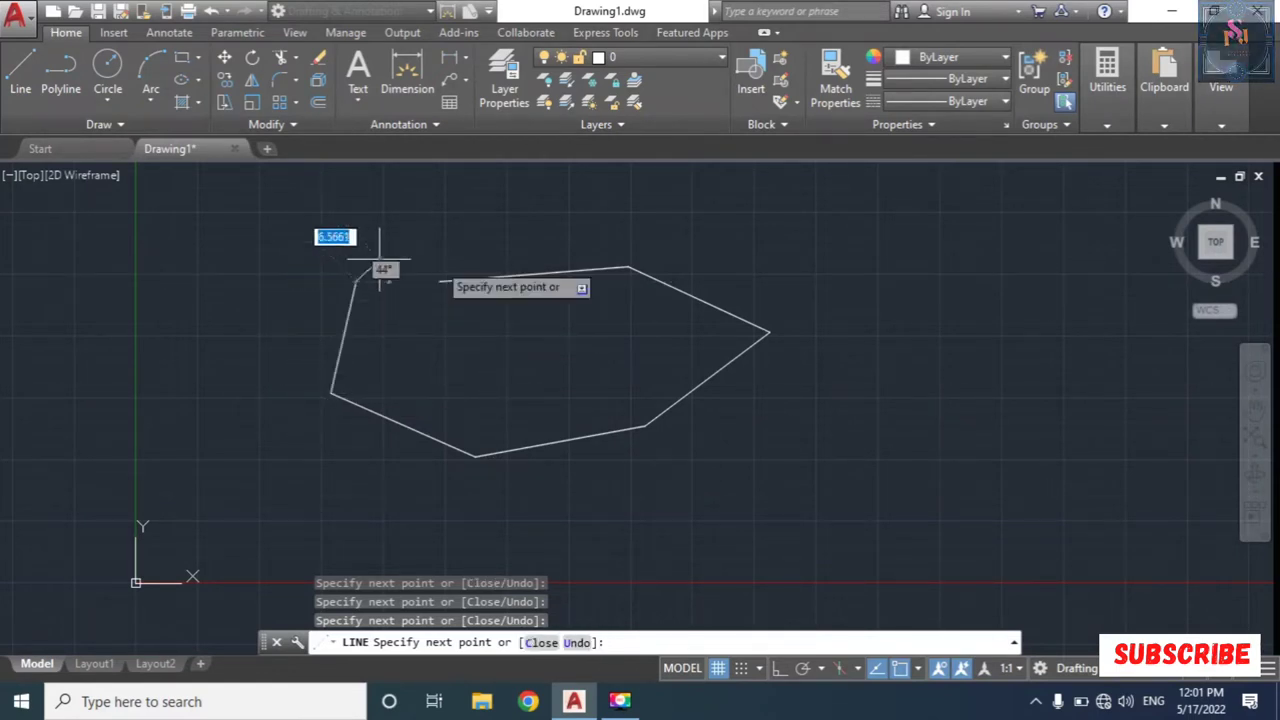
pyautogui.click(357, 282)
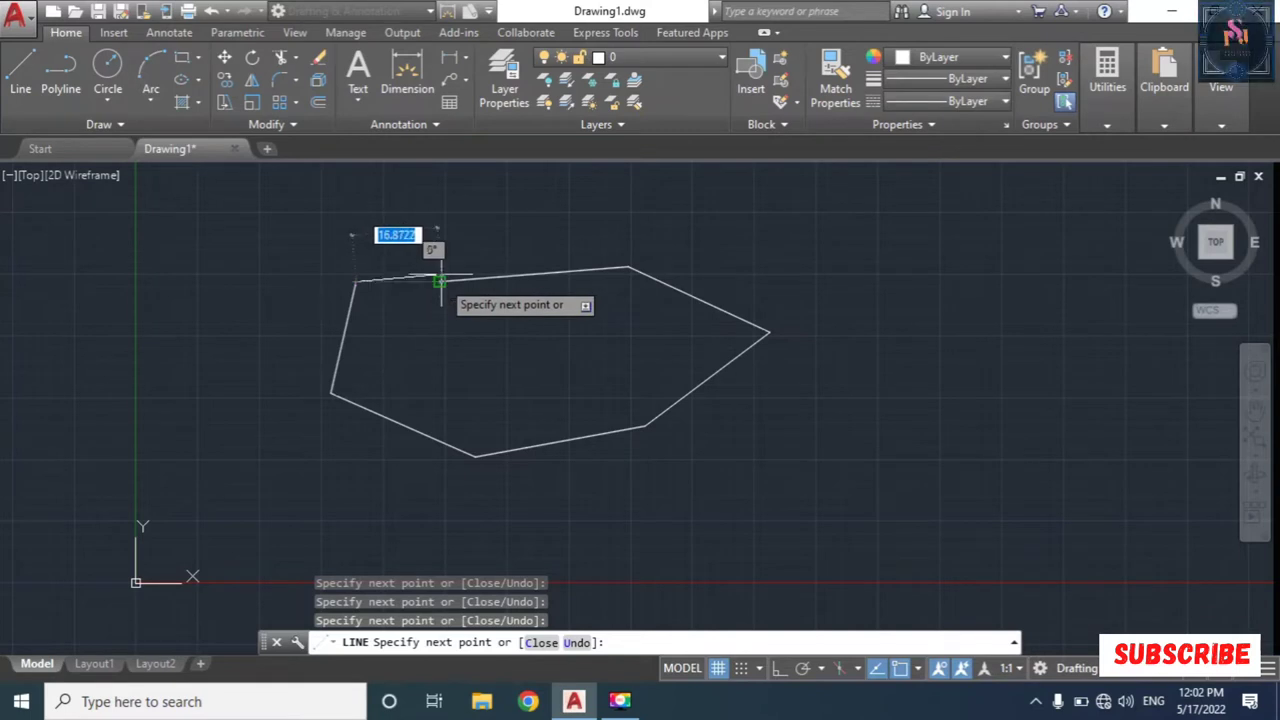
pyautogui.click(440, 281)
pyautogui.press('Escape')
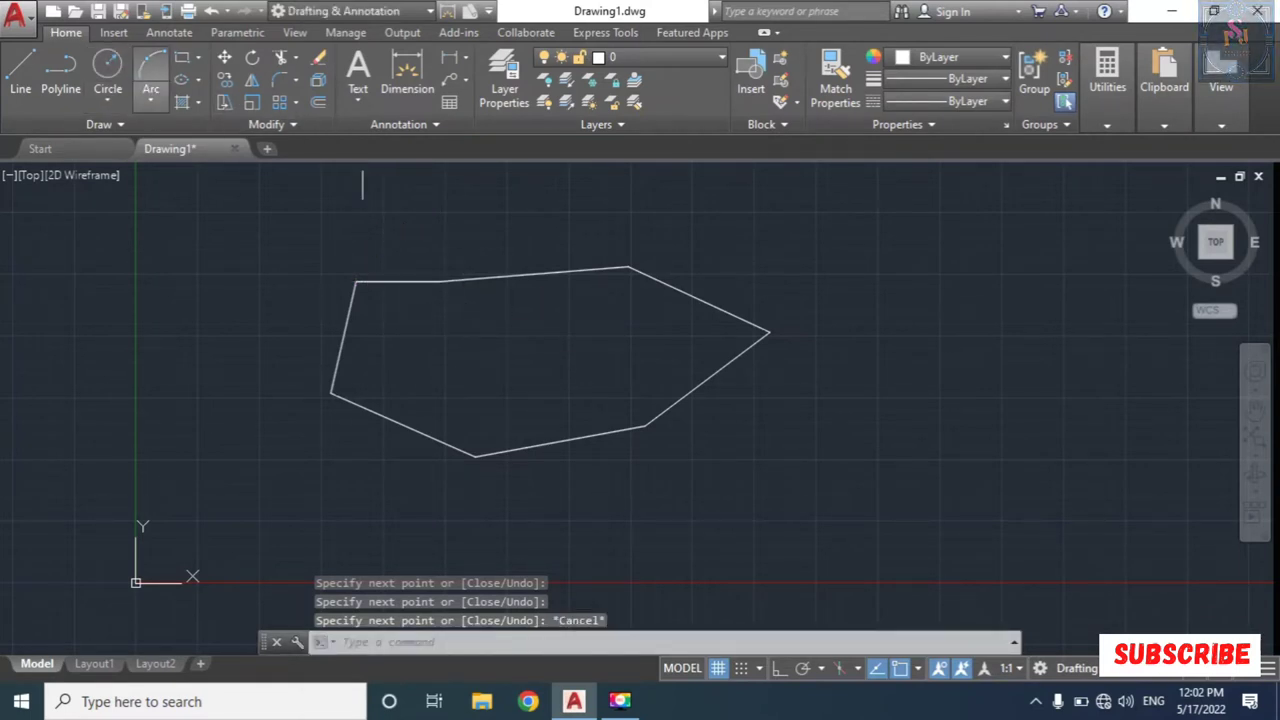
# Step: Draw a circle centred on the outline's lower-left corner, overlapping its two adjacent edges
pyautogui.click(108, 66)
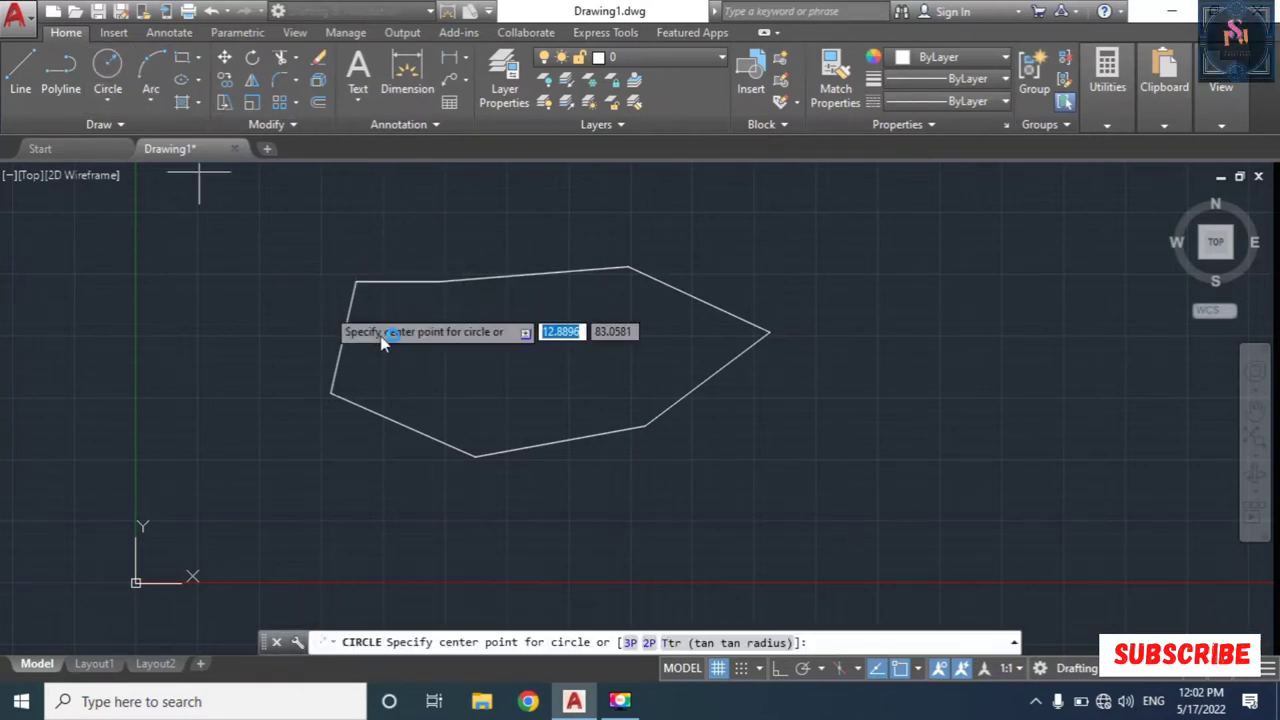
pyautogui.click(330, 393)
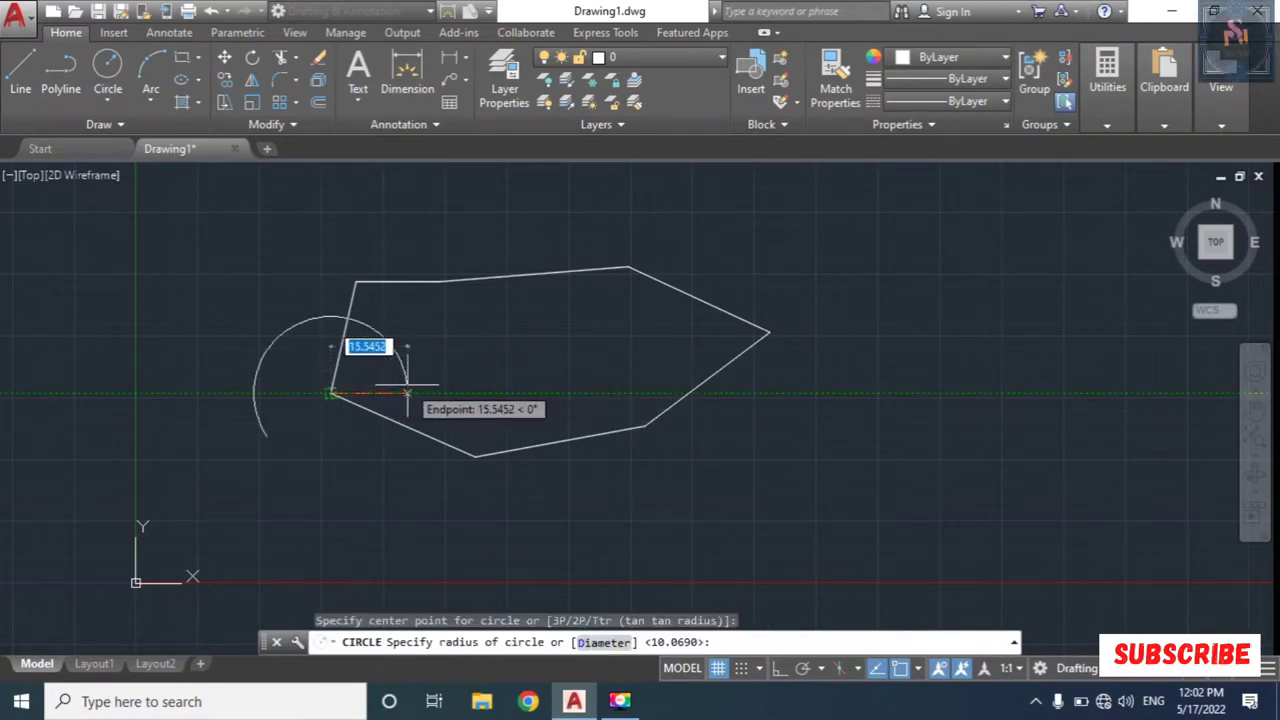
pyautogui.click(407, 392)
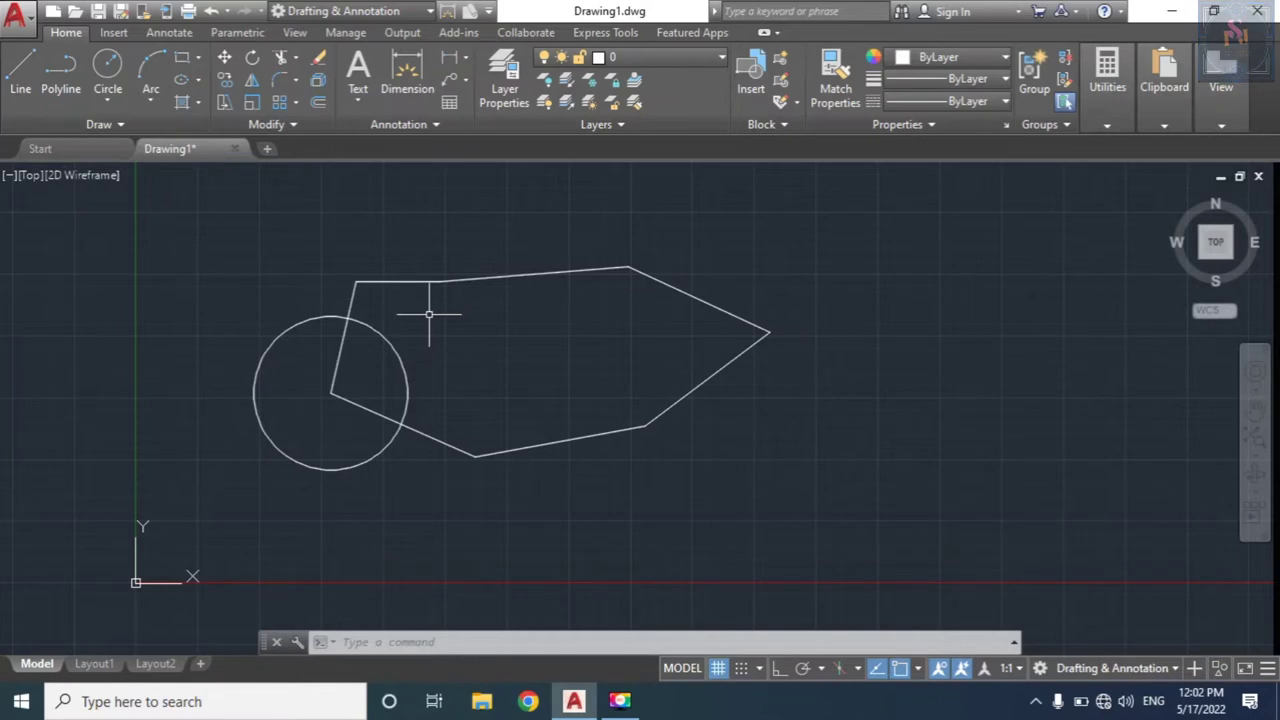
# Step: Run BOUNDARY and pick inside the polygon to create one closed boundary polyline
pyautogui.write('o')
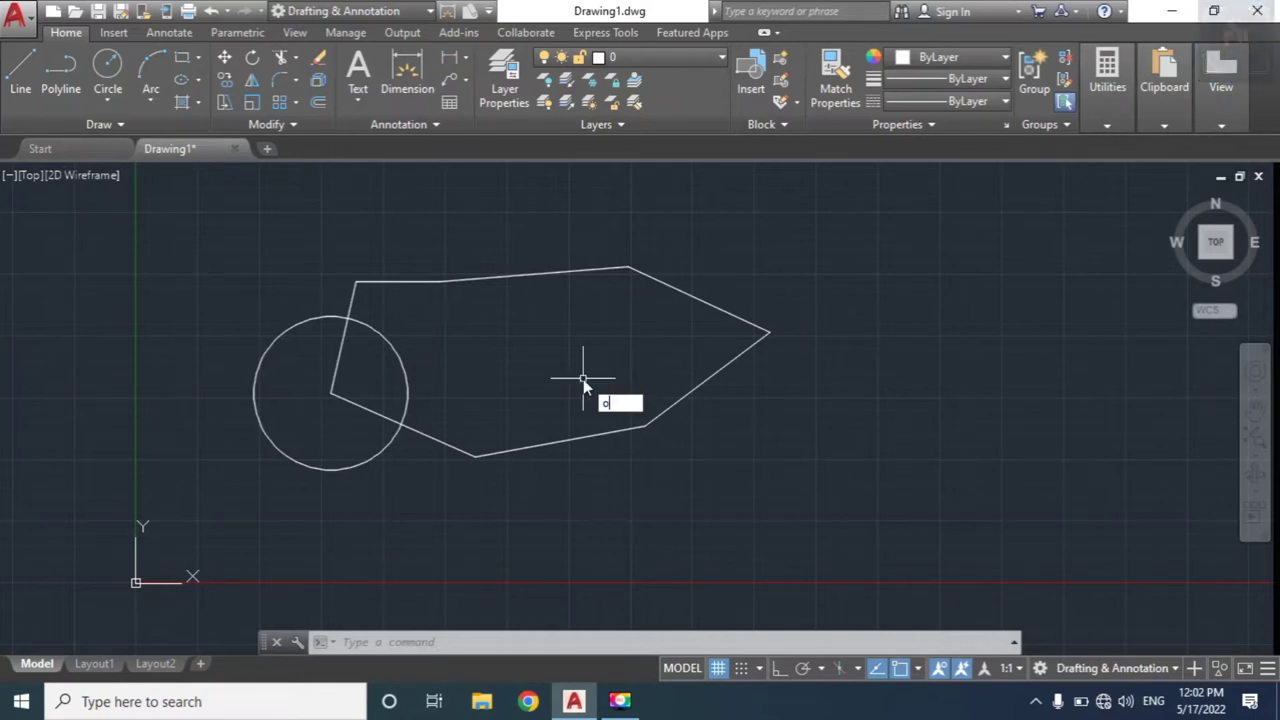
pyautogui.write('un')
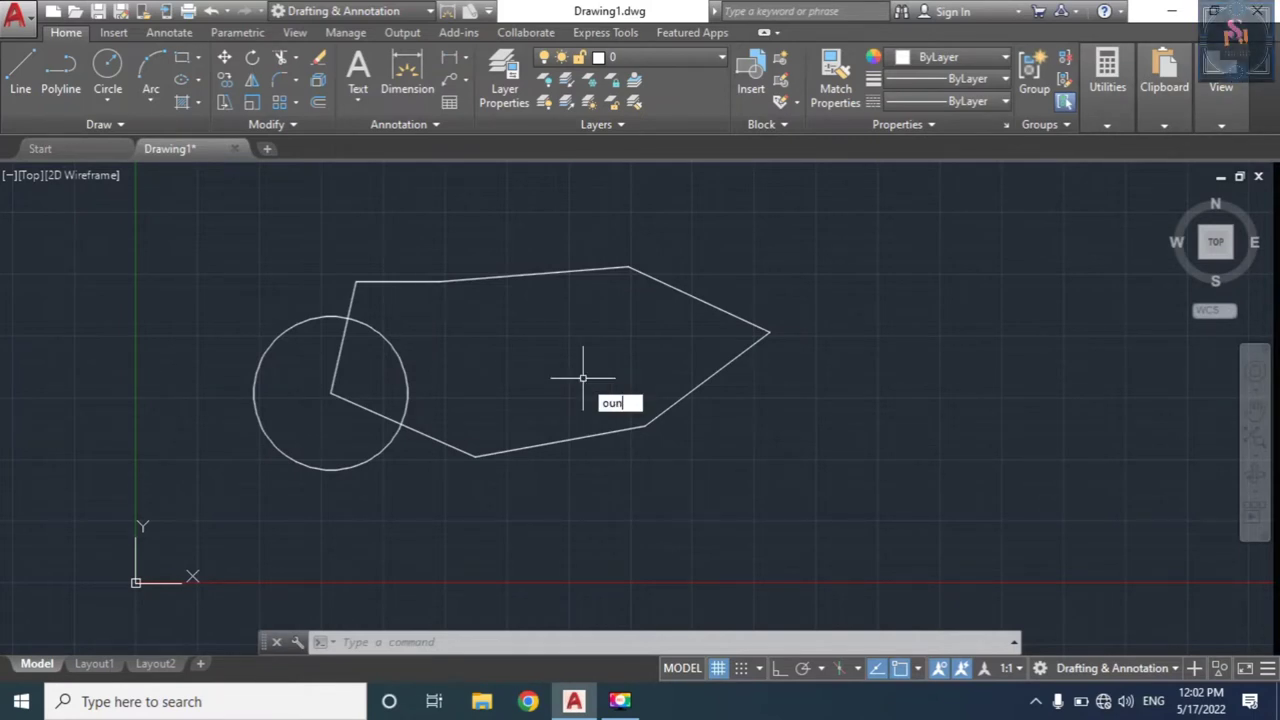
pyautogui.write('Bo')
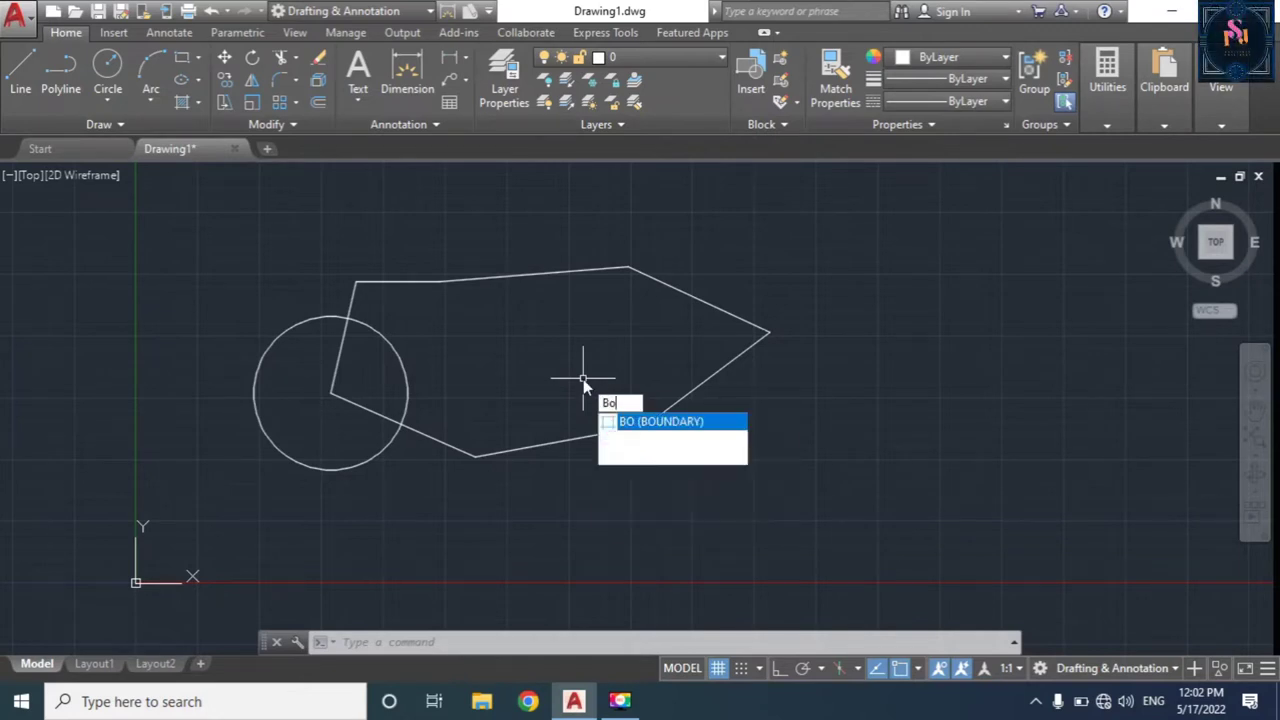
pyautogui.press('Return')
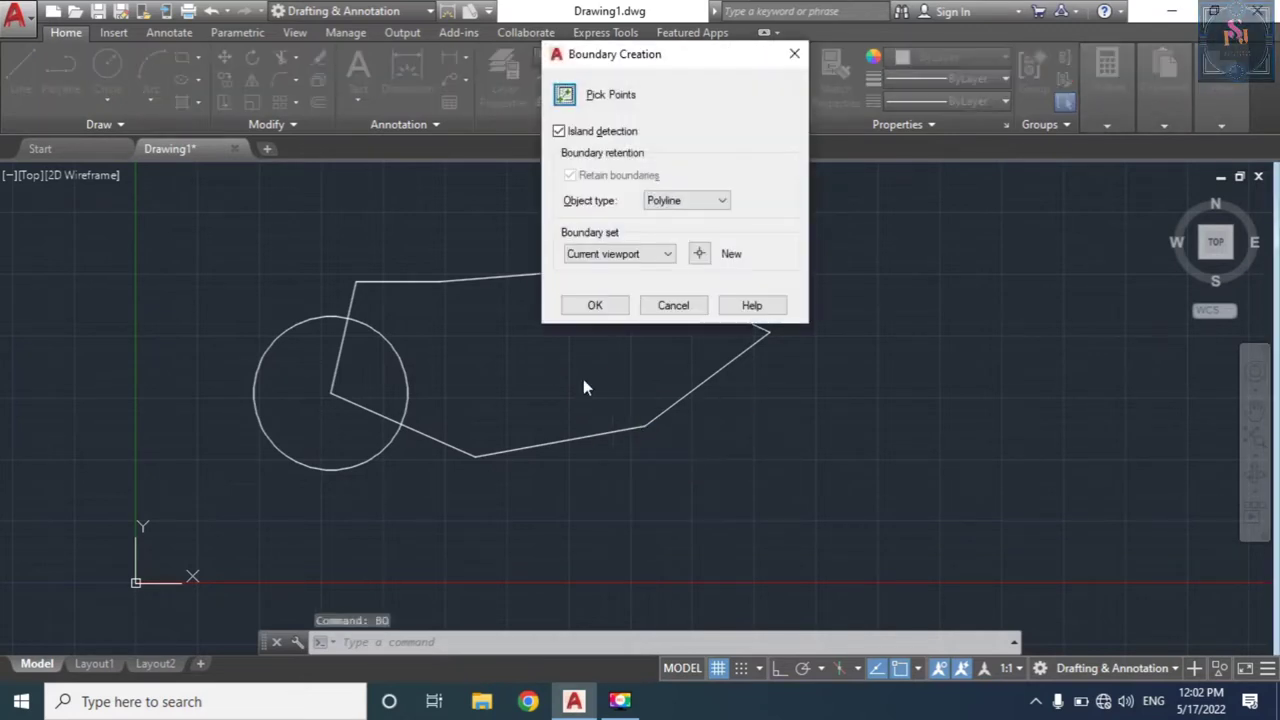
pyautogui.click(595, 305)
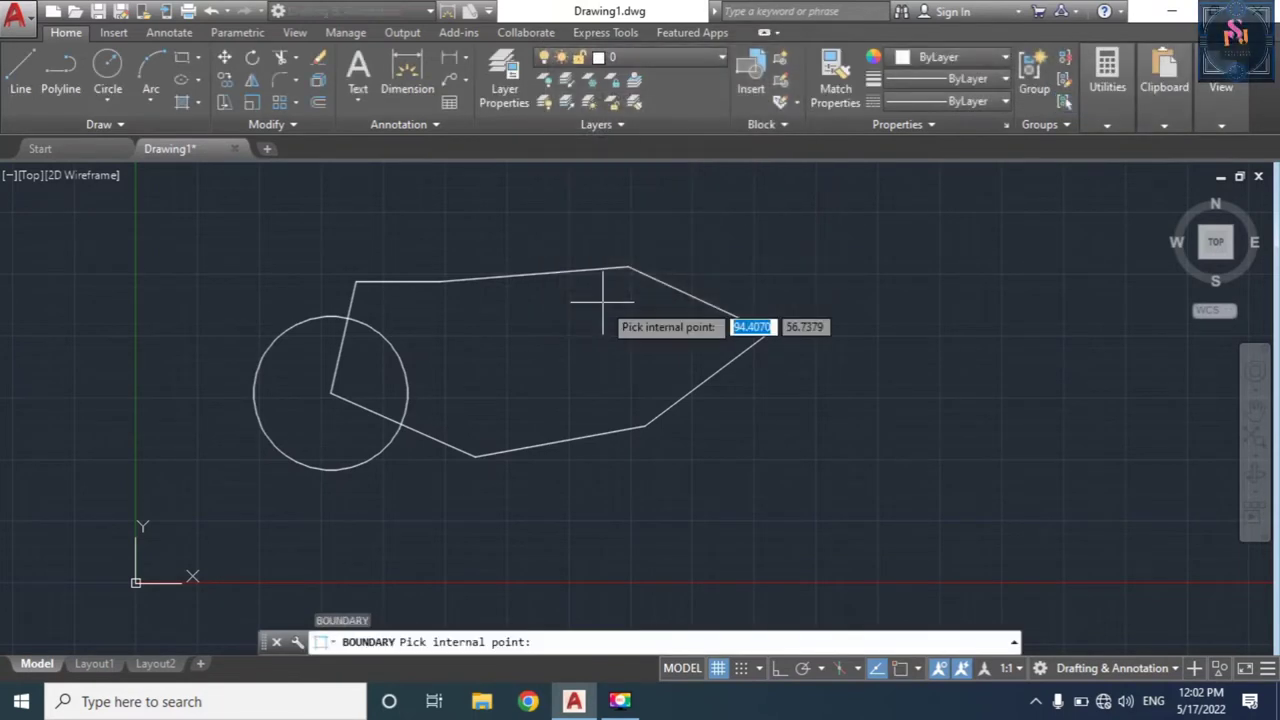
pyautogui.click(548, 339)
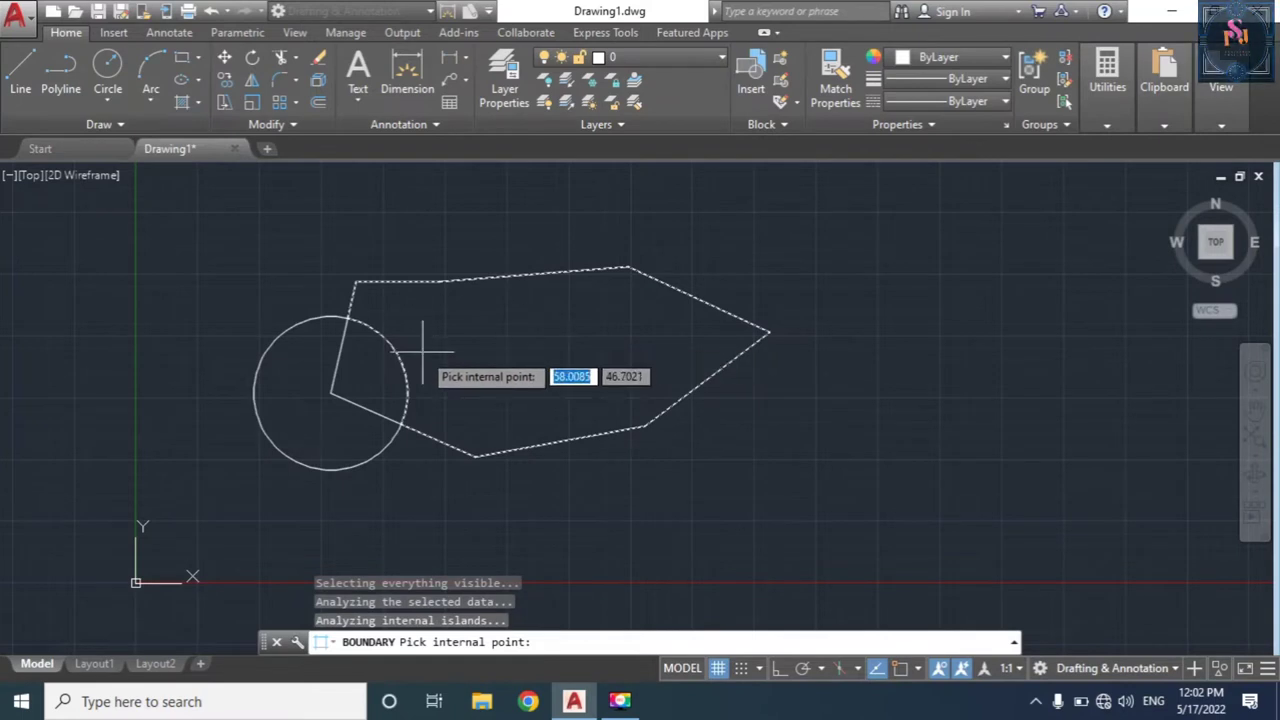
pyautogui.scroll(2, 422, 351)
pyautogui.scroll(2, 422, 351)
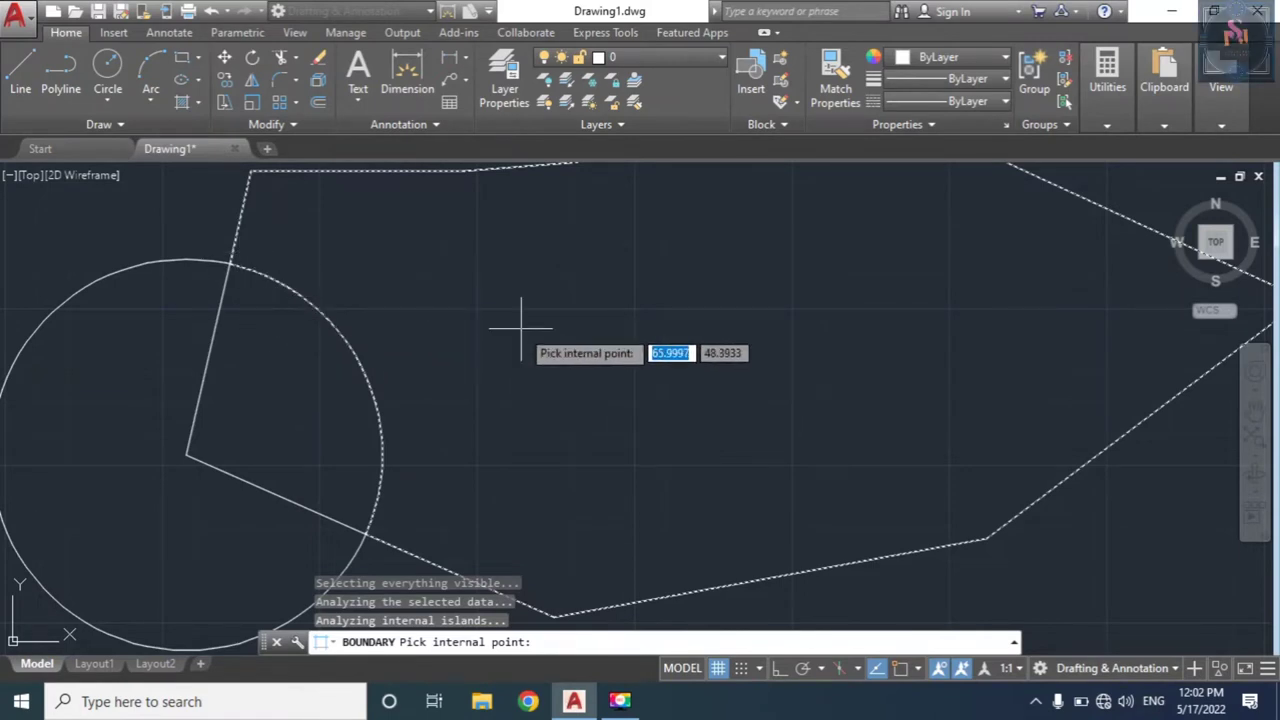
pyautogui.scroll(-2, 626, 364)
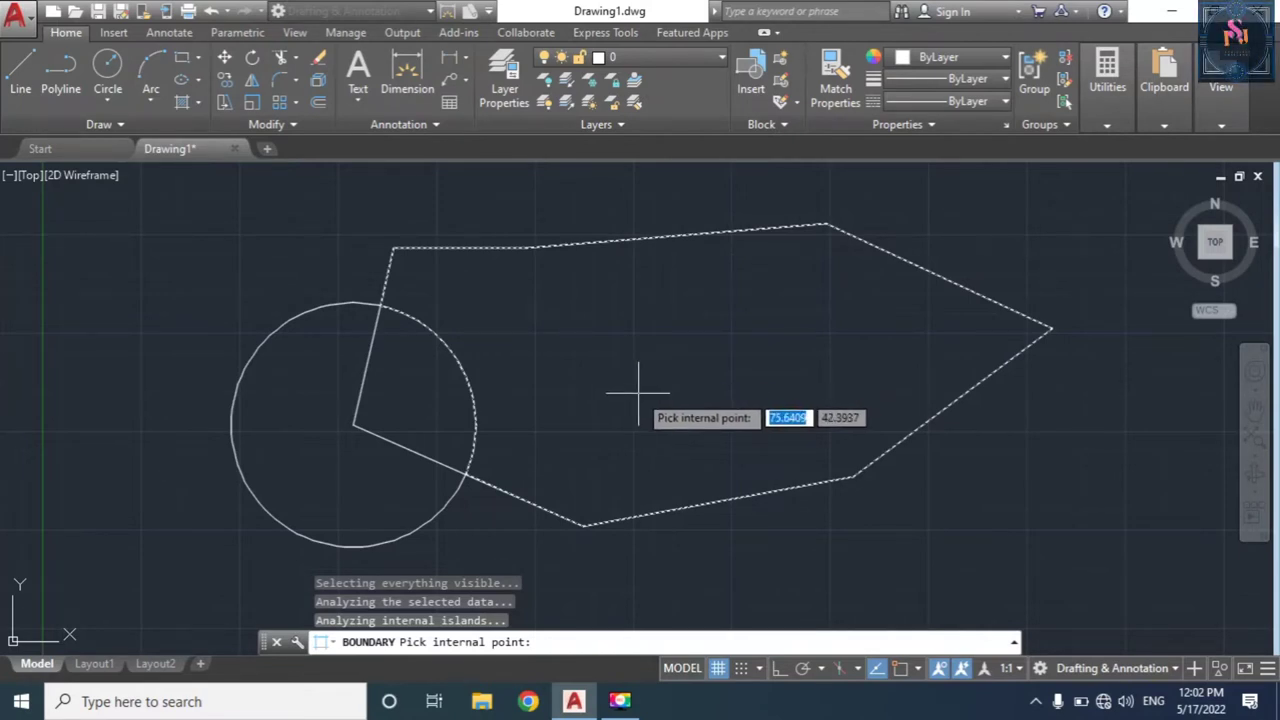
pyautogui.press('Return')
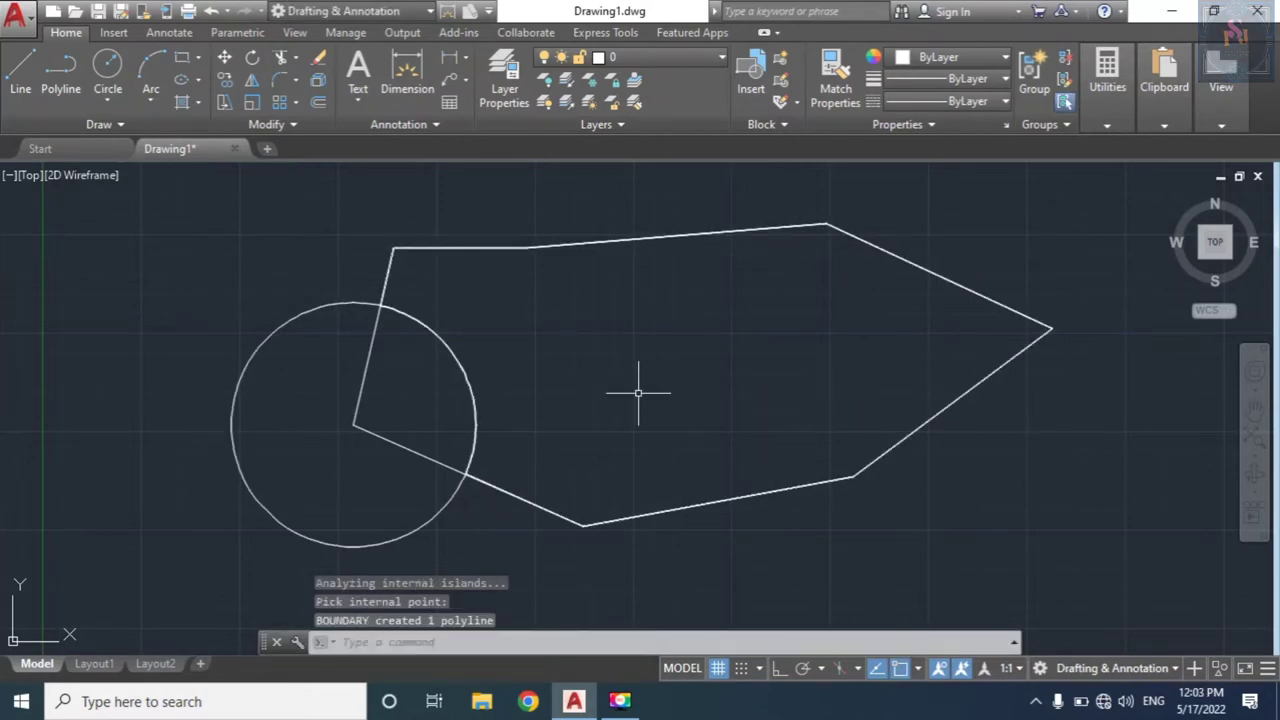
# Step: Select the new boundary polyline and bring up its right-click context menu
pyautogui.click(620, 328)
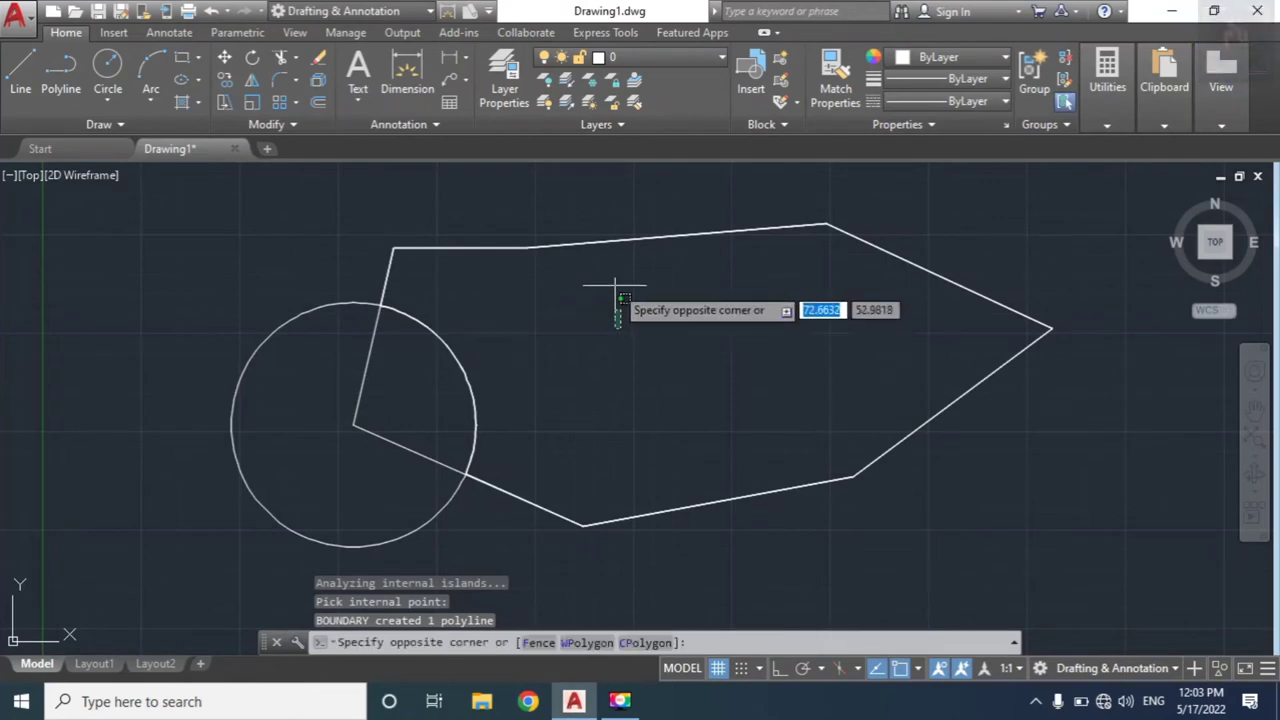
pyautogui.press('Escape')
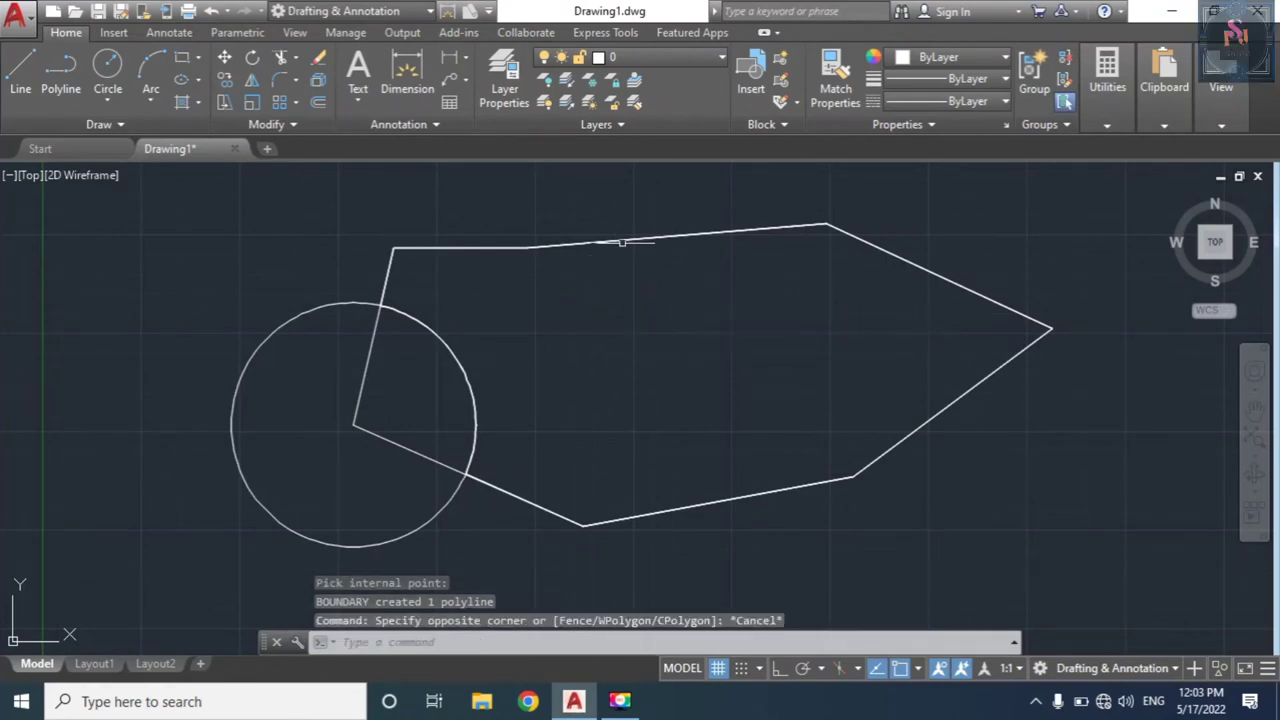
pyautogui.click(626, 238)
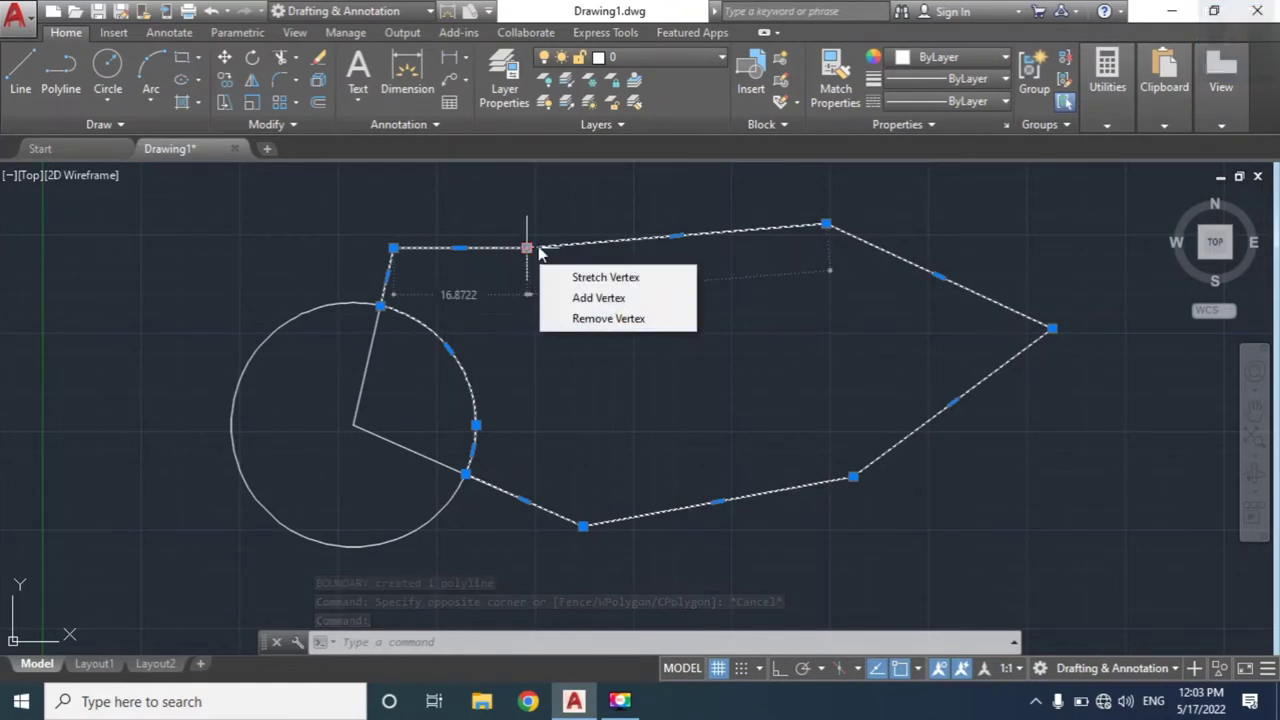
pyautogui.click(527, 247)
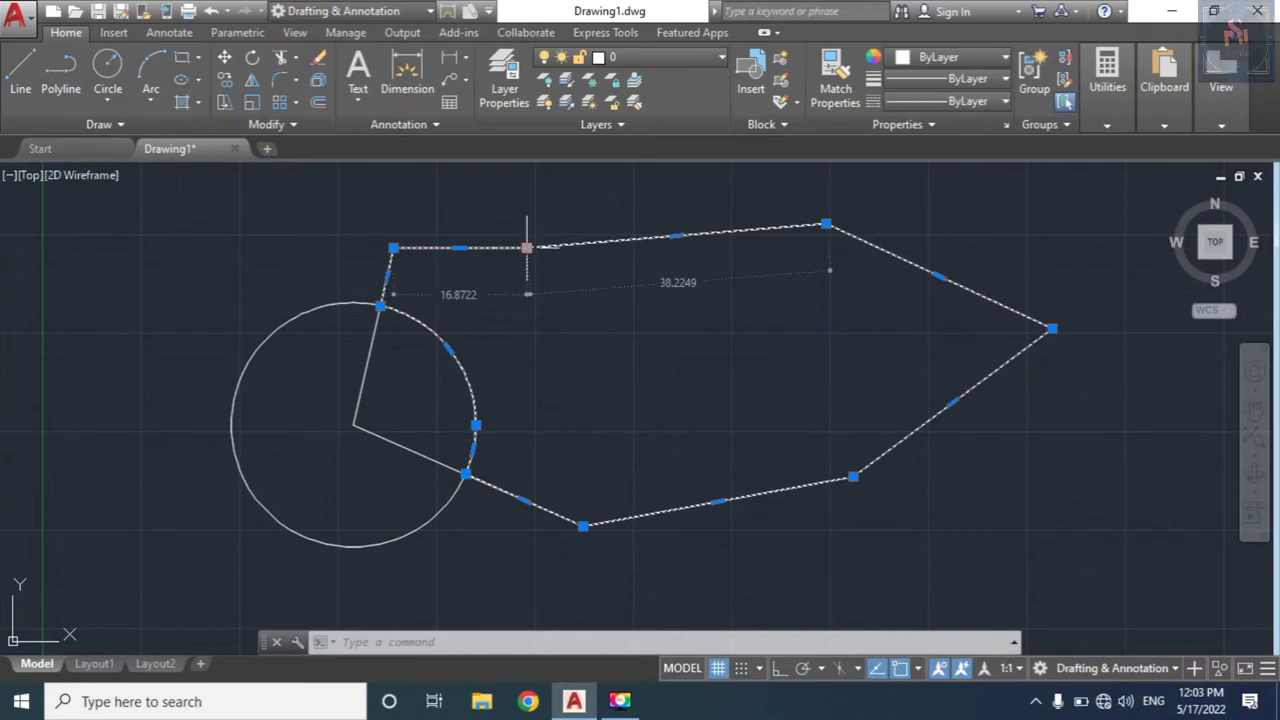
pyautogui.rightClick(527, 247)
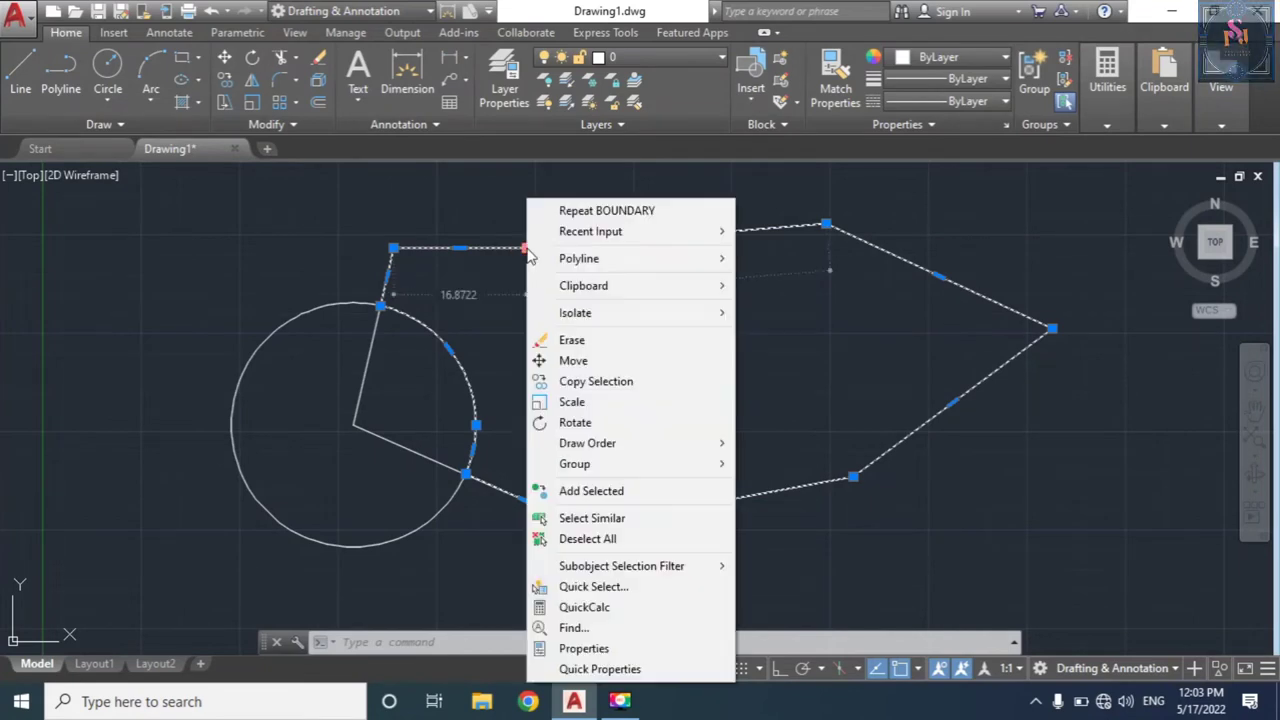
# Step: Read the boundary polyline's Area 2134.195 and Length 204.380 in Properties, then close and deselect
pyautogui.click(597, 650)
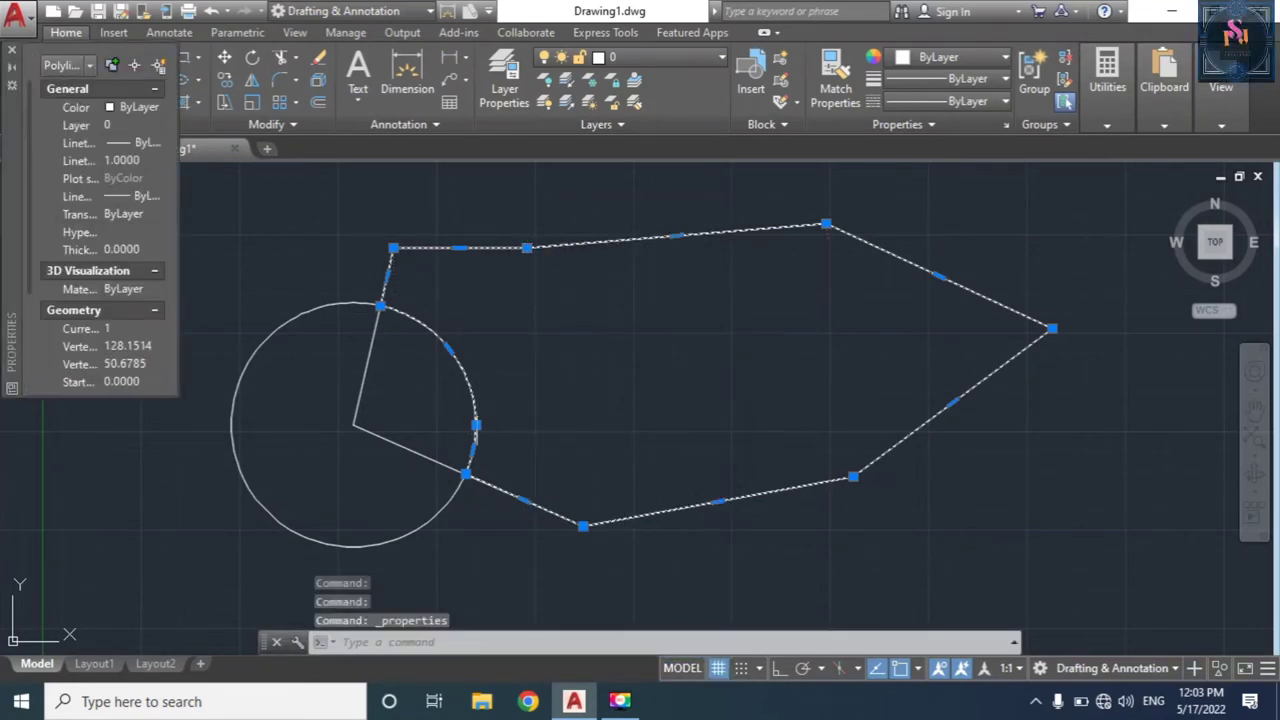
pyautogui.scroll(-3, 150, 322)
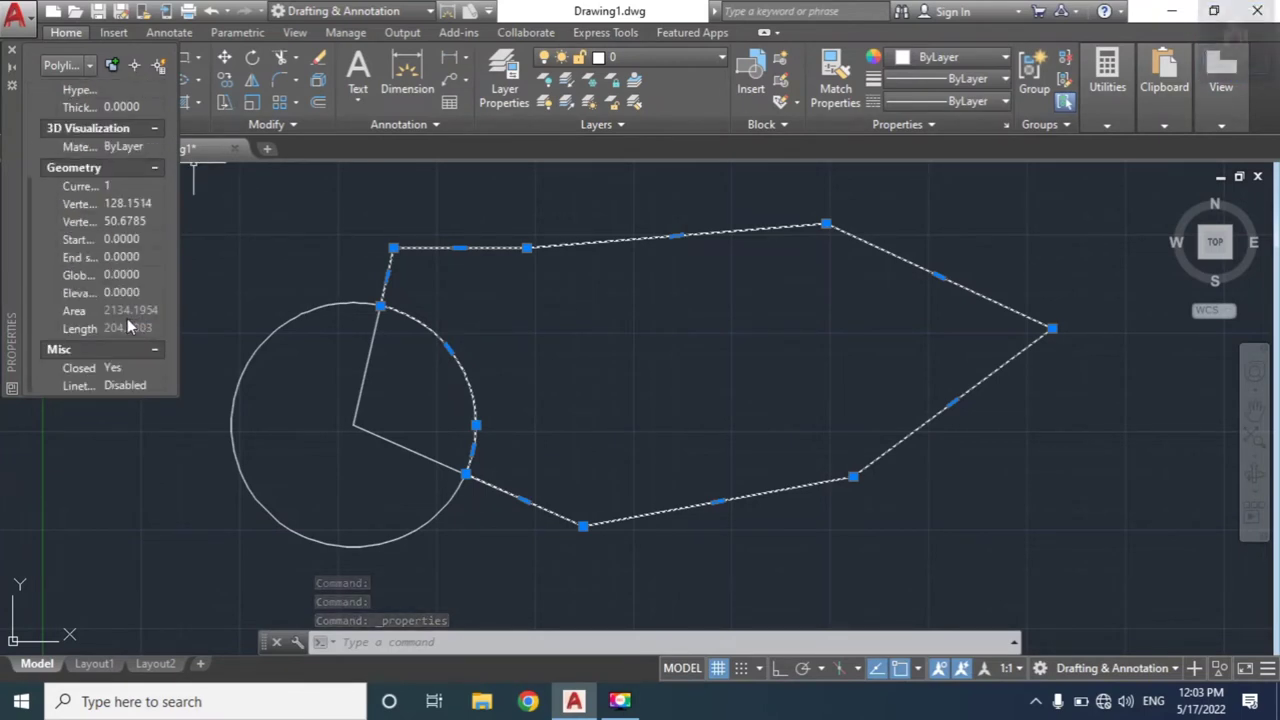
pyautogui.scroll(2, 127, 318)
pyautogui.scroll(1, 112, 284)
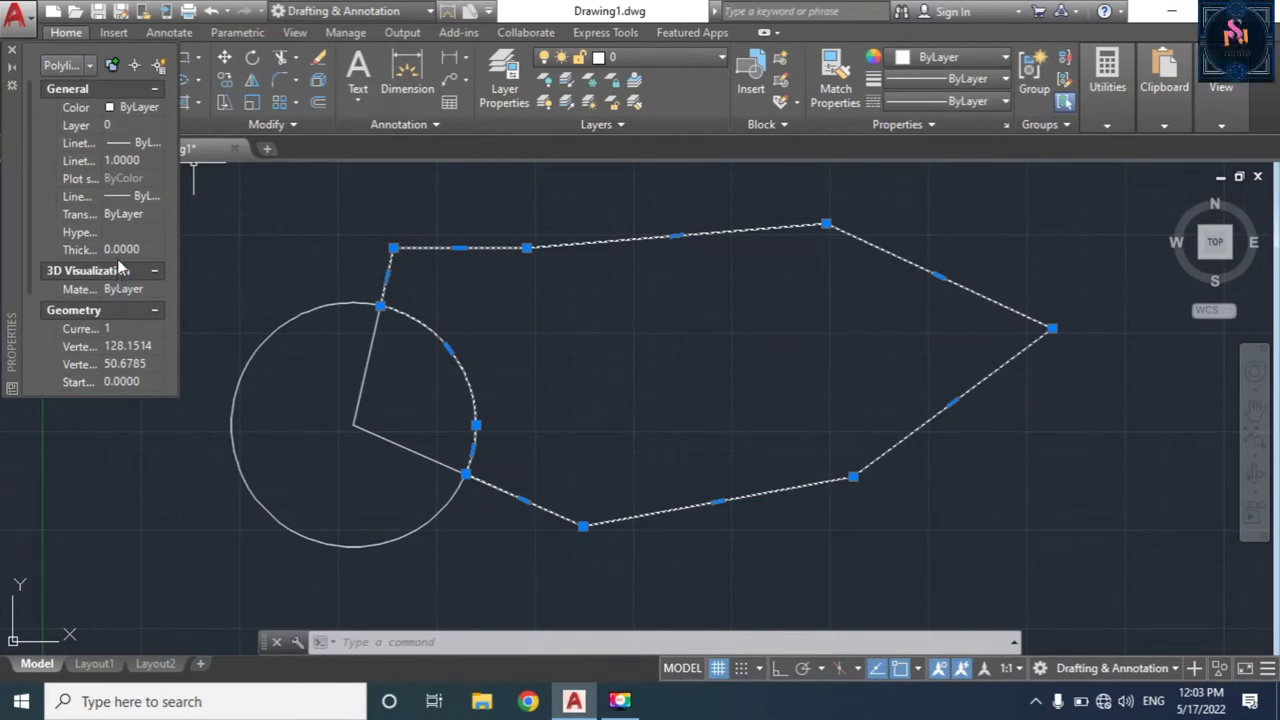
pyautogui.scroll(-3, 117, 259)
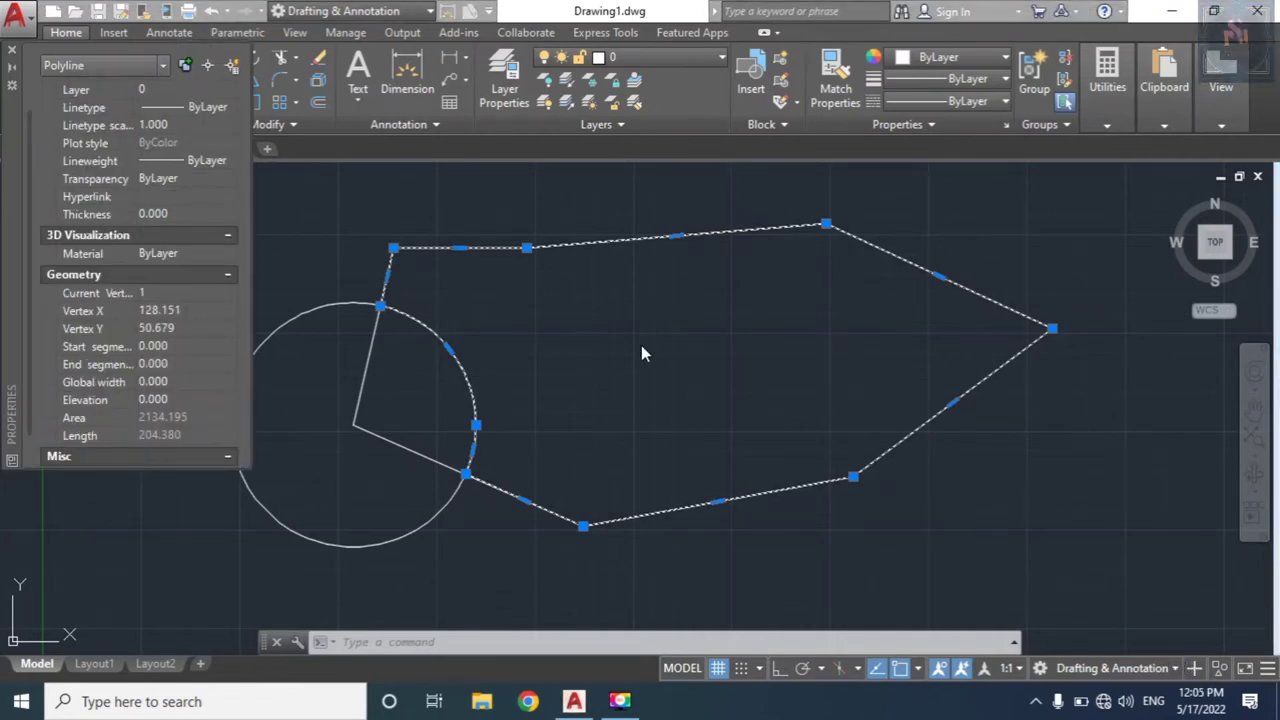
pyautogui.scroll(1, 201, 246)
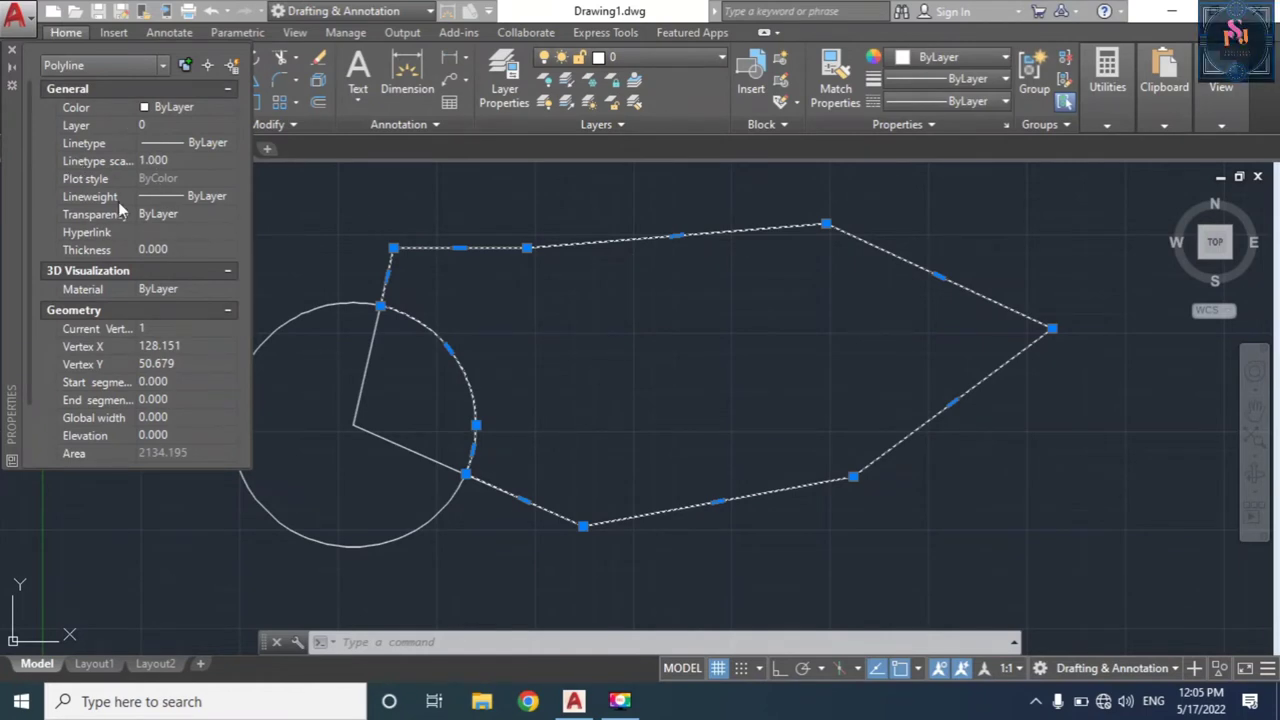
pyautogui.scroll(-2, 114, 304)
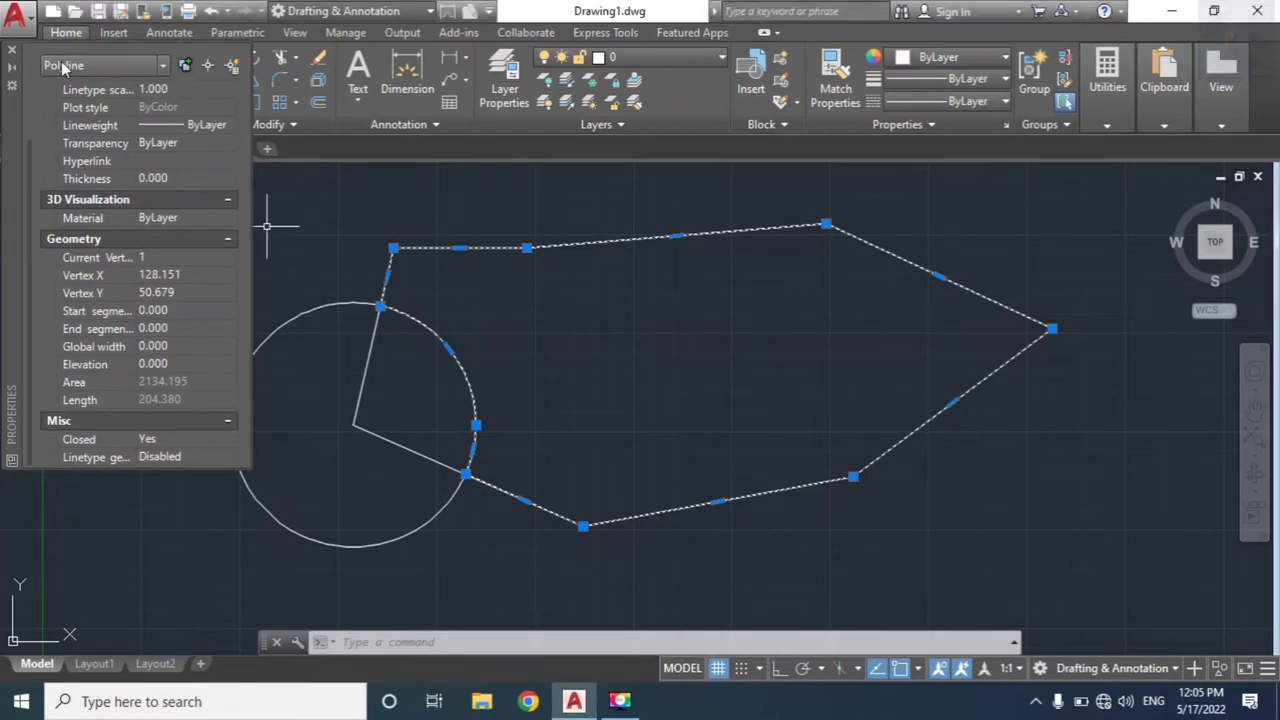
pyautogui.click(11, 50)
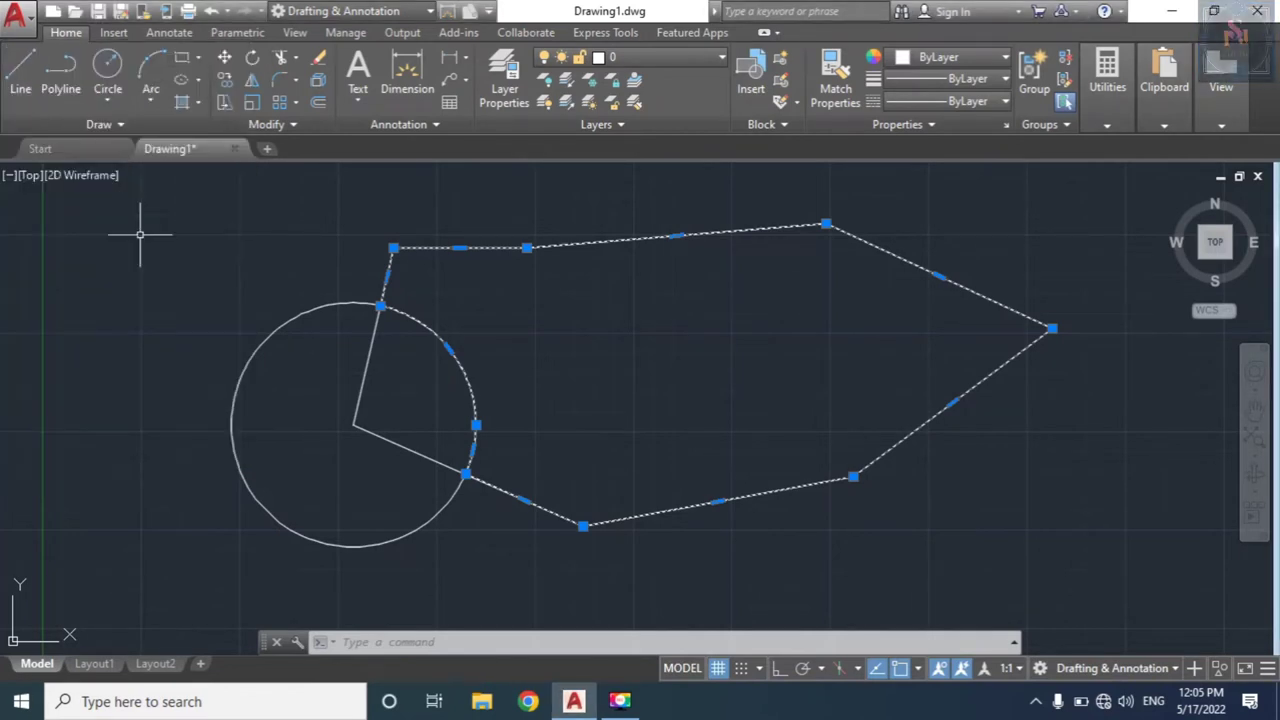
pyautogui.press('Escape')
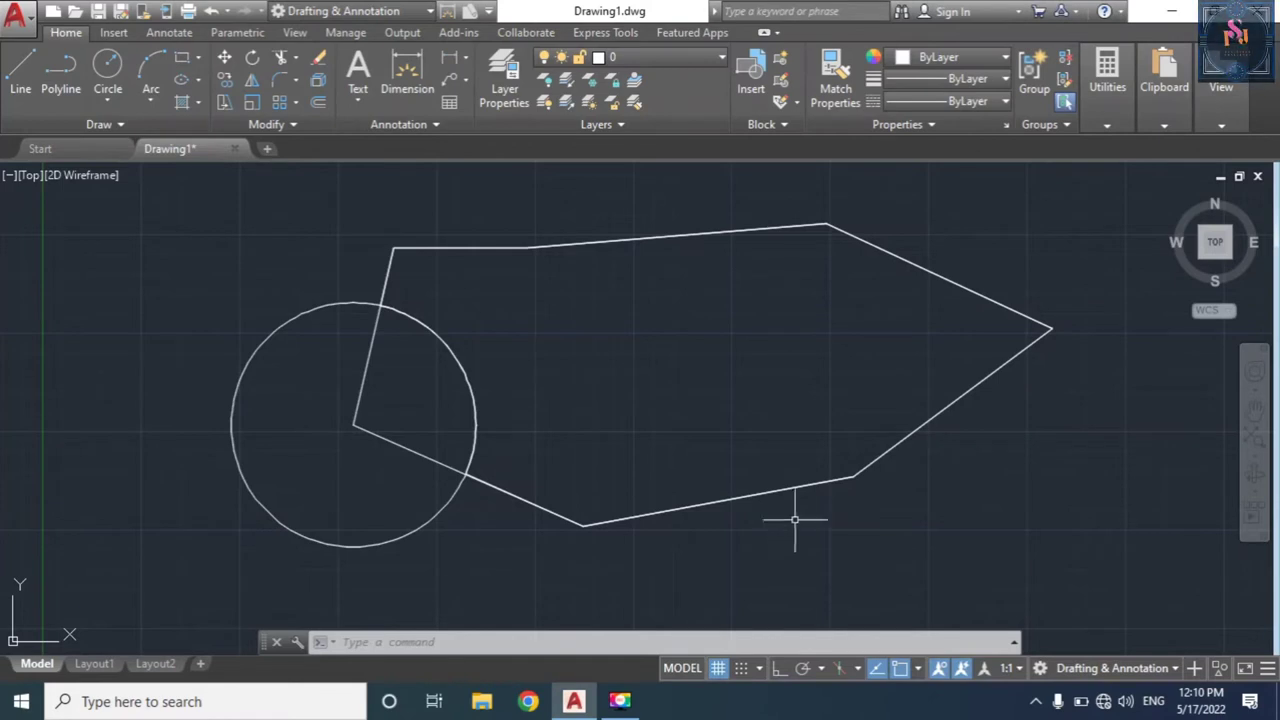
# Step: LIST the boundary polyline, confirming area 2134.195 and perimeter 204.380
pyautogui.write('LI')
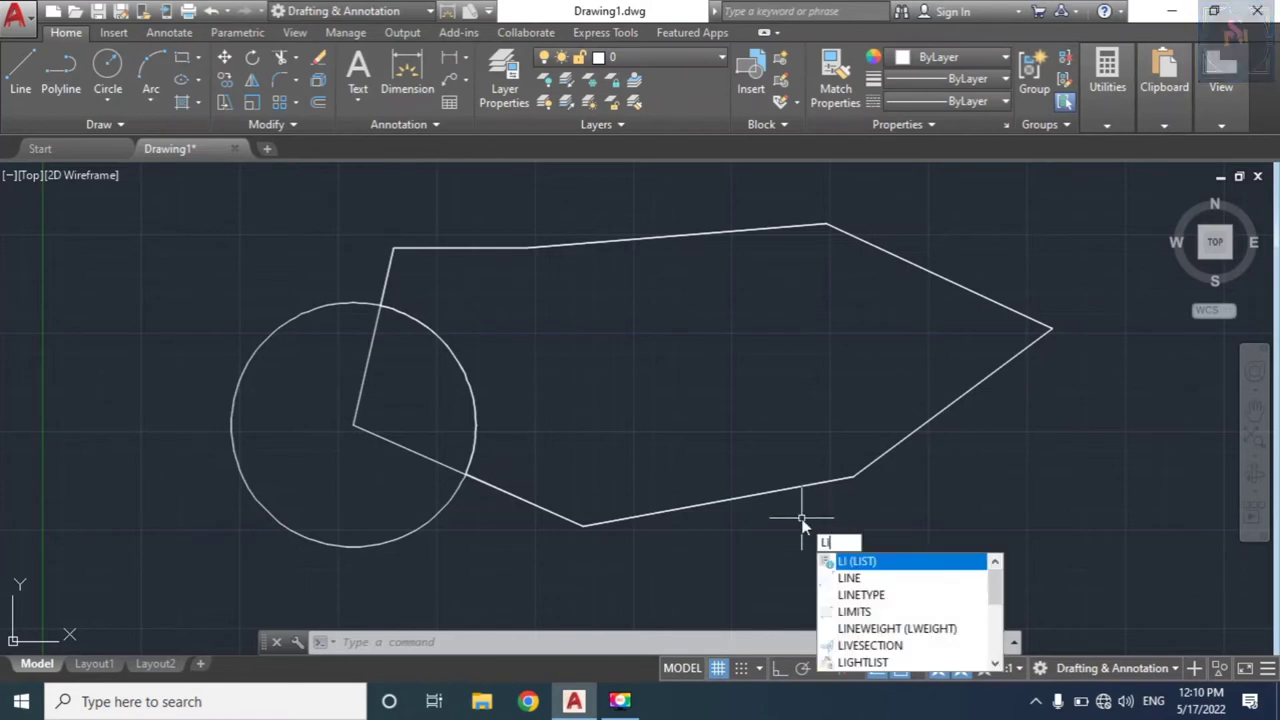
pyautogui.write('ST')
pyautogui.press('Return')
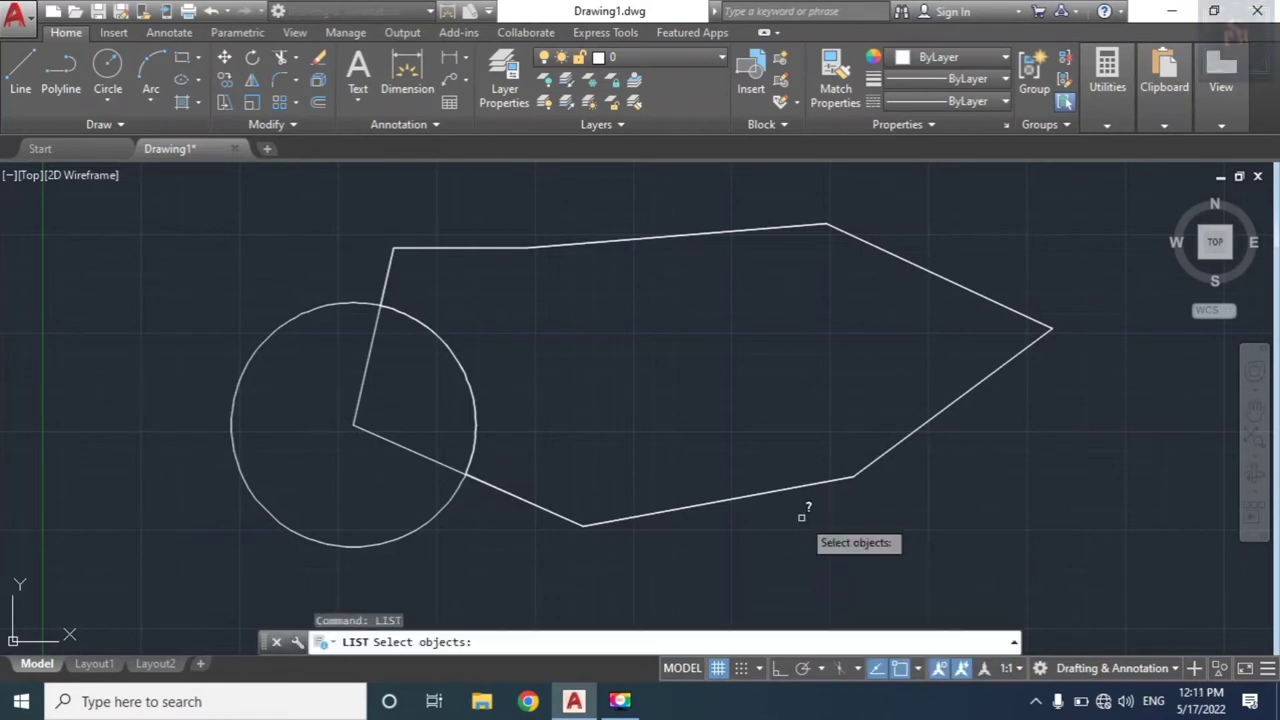
pyautogui.click(612, 520)
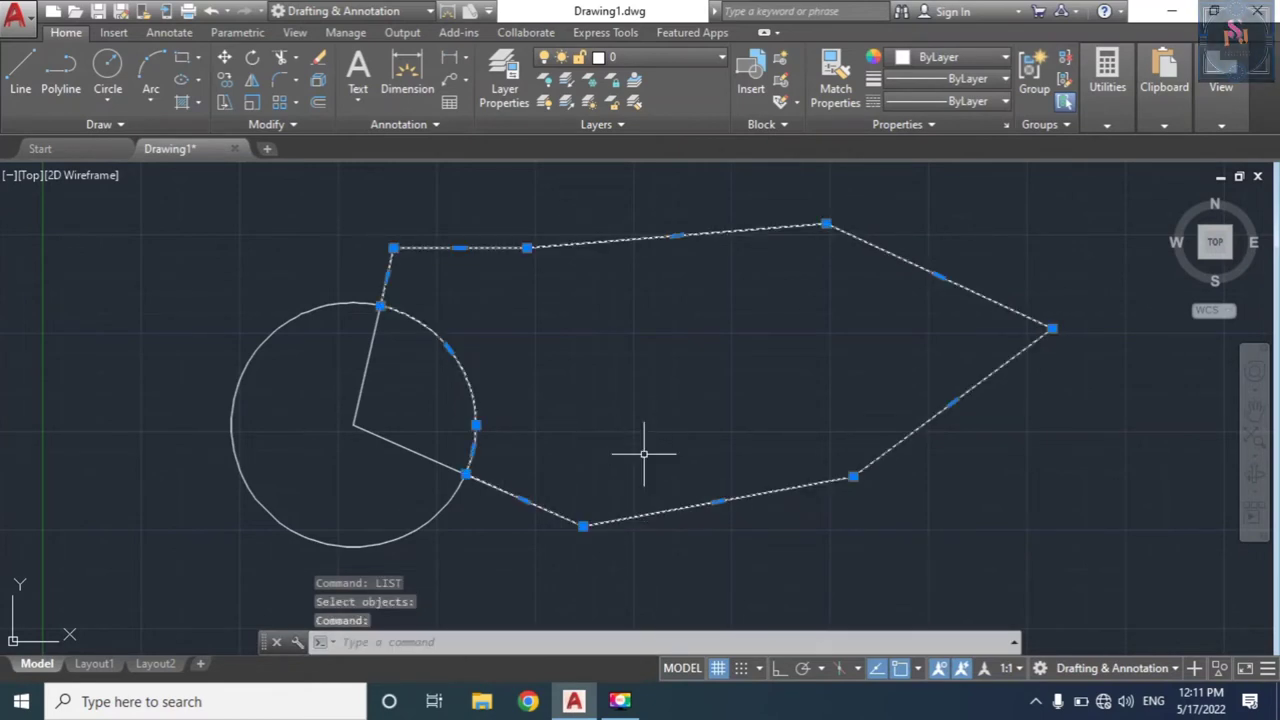
pyautogui.write('lis')
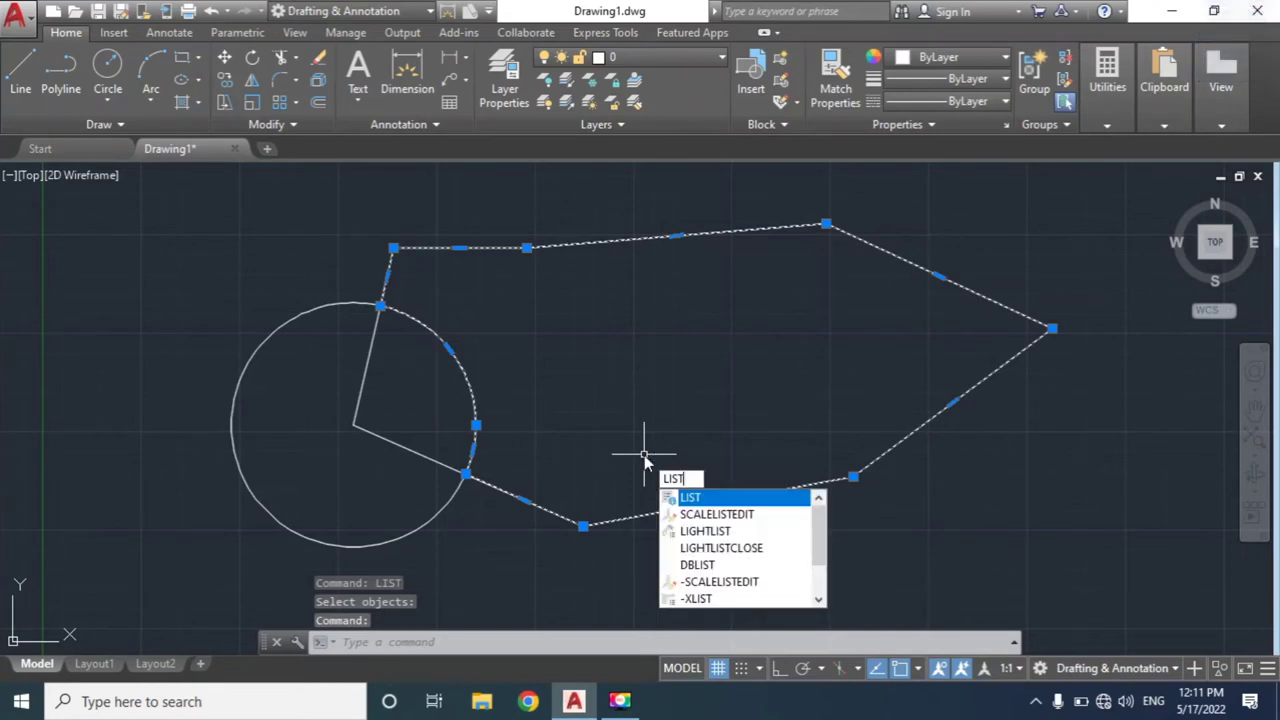
pyautogui.press('Return')
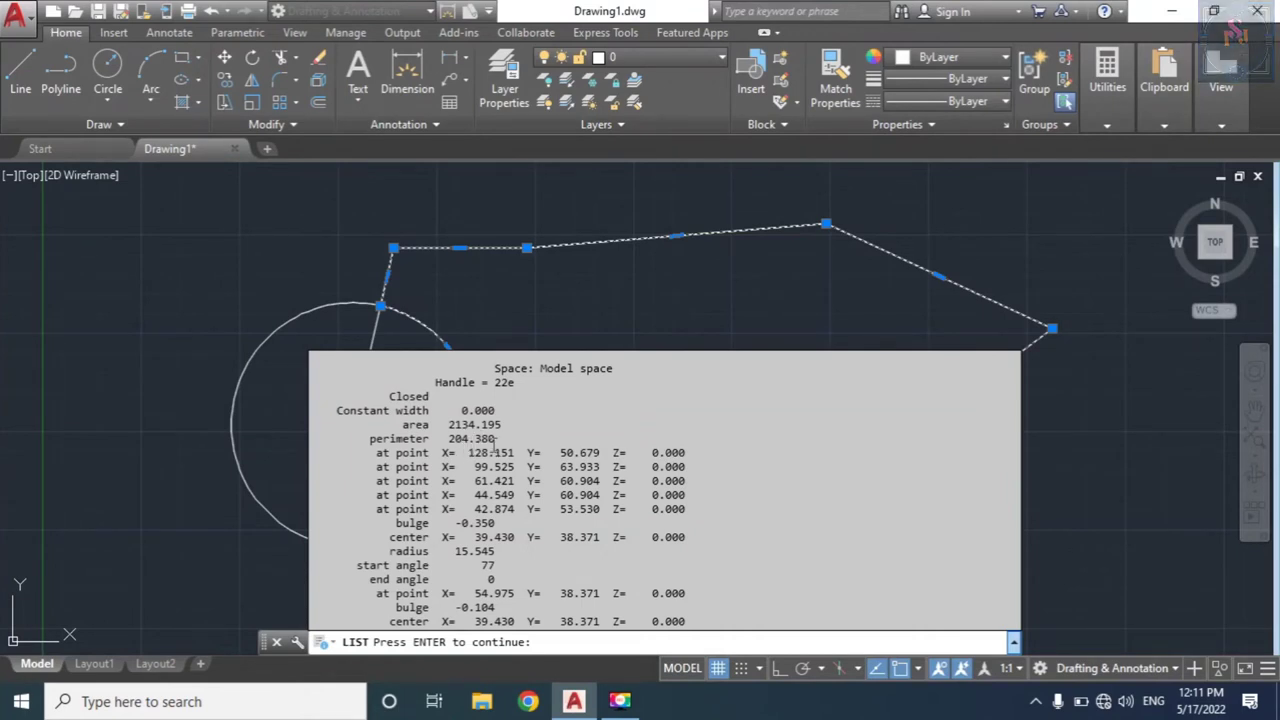
pyautogui.press('Escape')
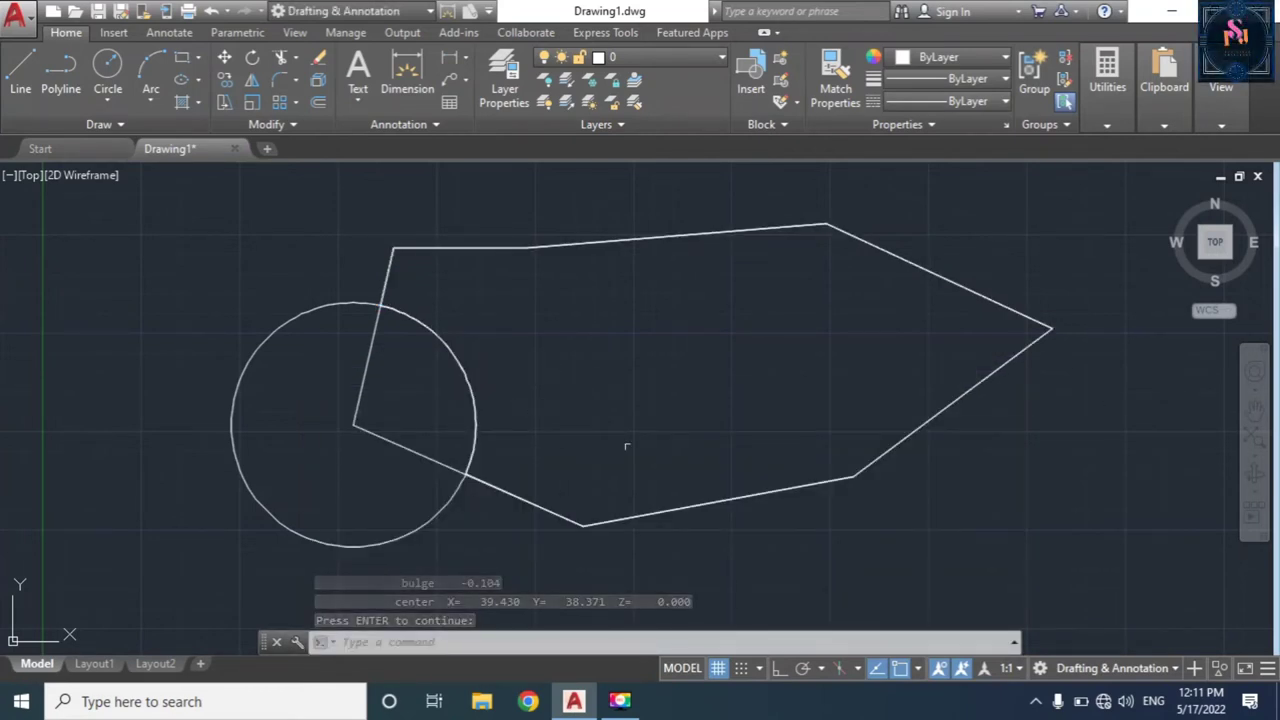
# Step: Measure the outer boundary polyline with AREA's Object option: area 2134.195, perimeter 204.380
pyautogui.write('aa')
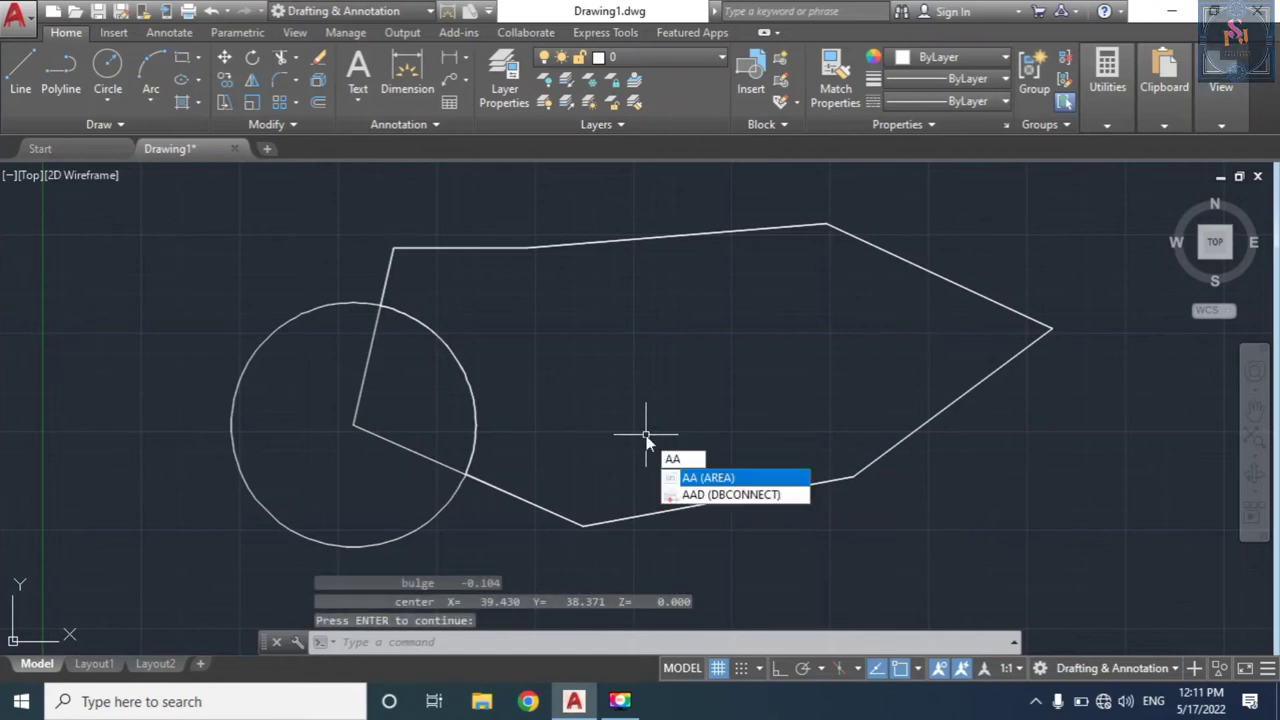
pyautogui.press('Return')
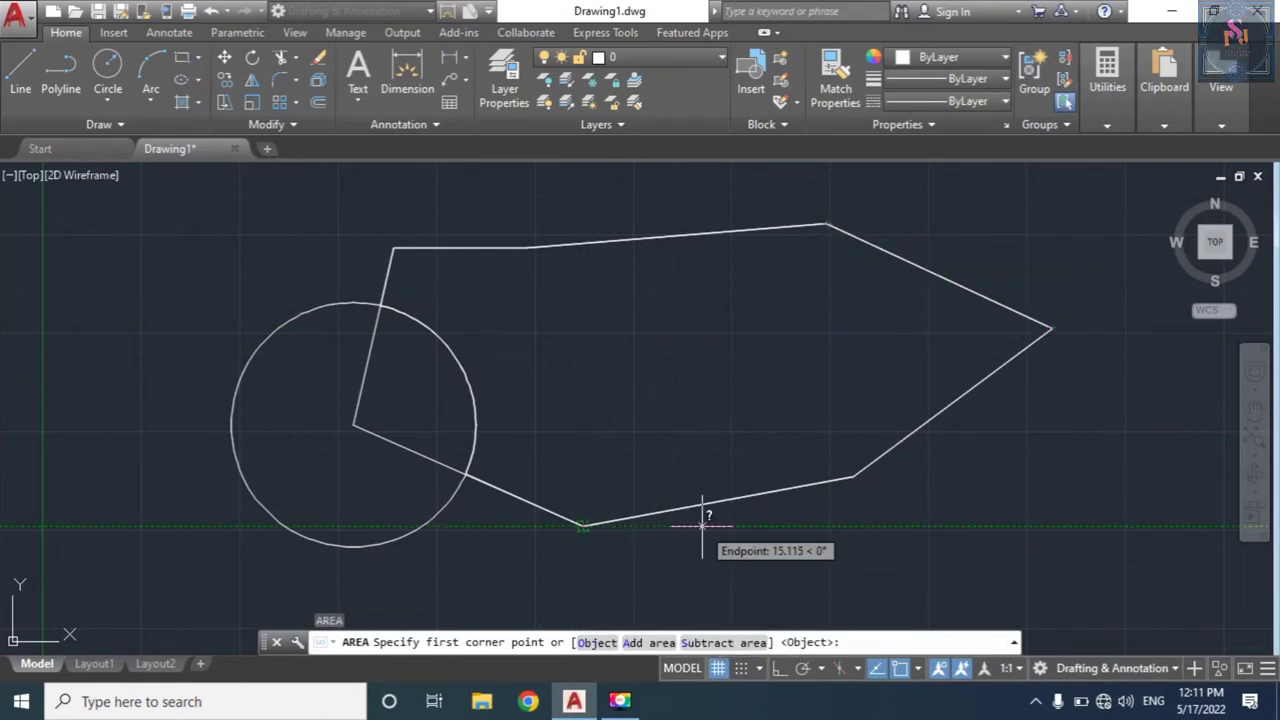
pyautogui.write('o')
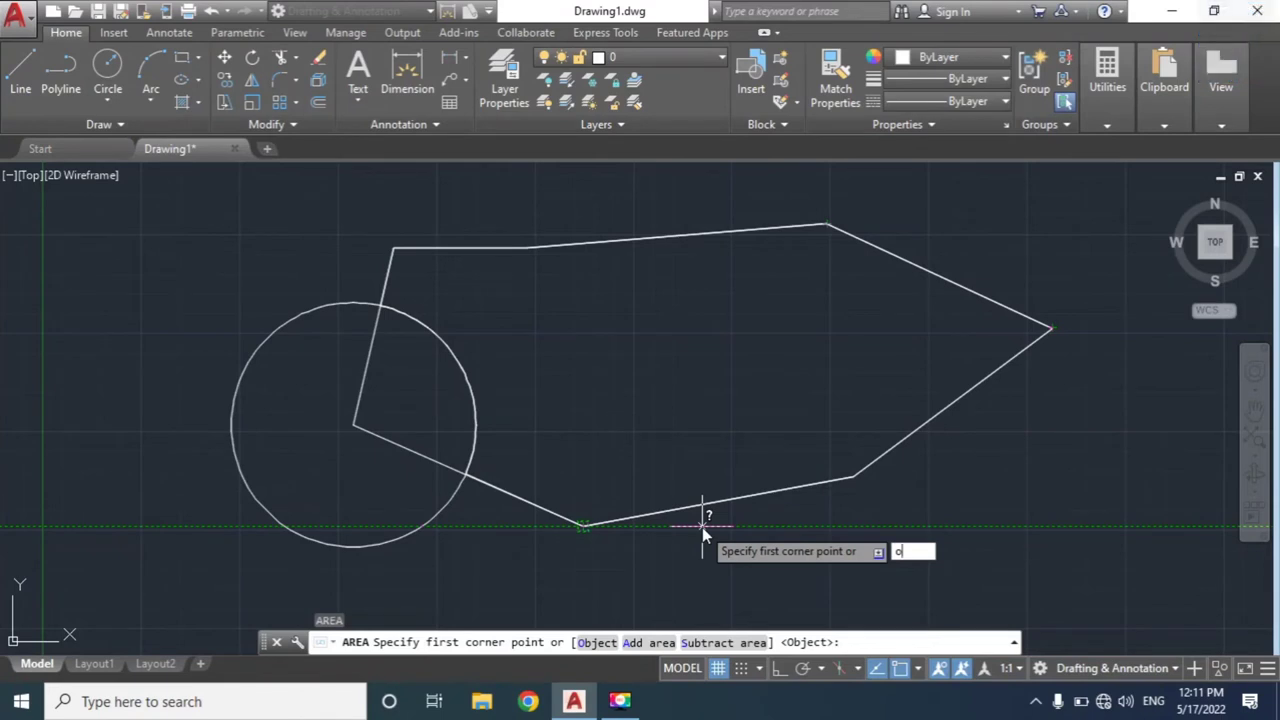
pyautogui.press('Return')
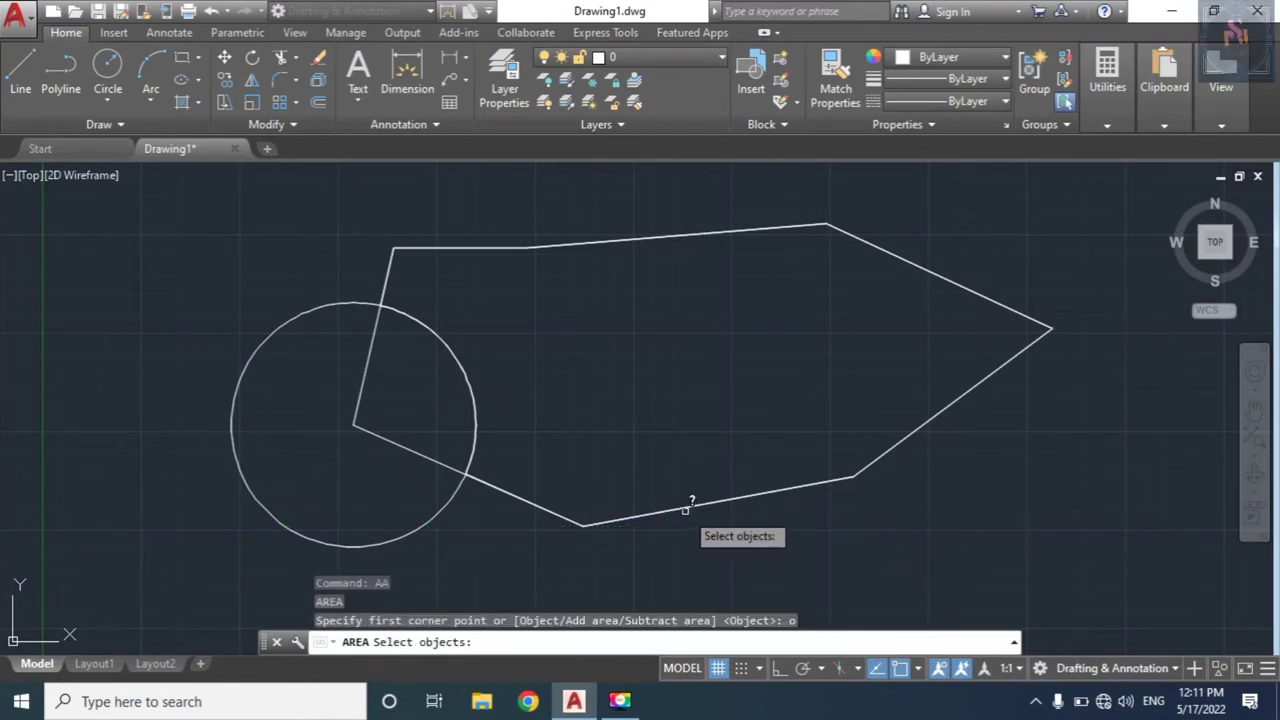
pyautogui.click(684, 504)
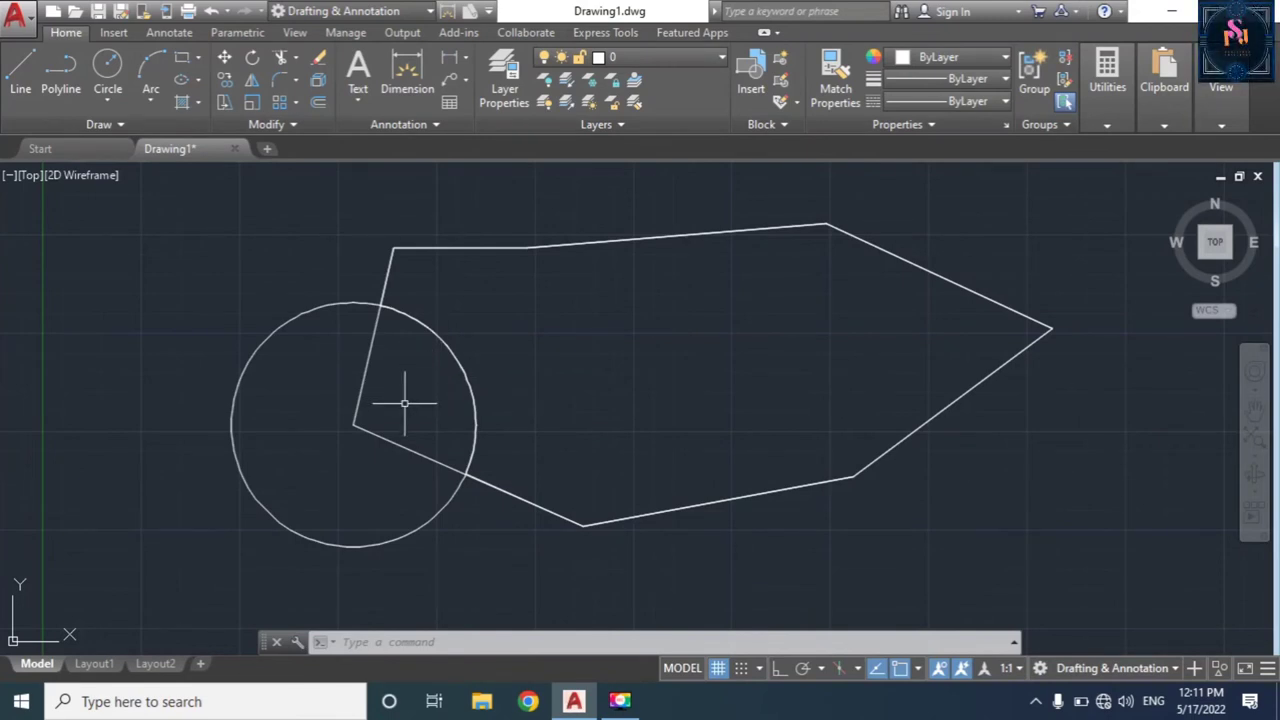
pyautogui.press('Escape')
pyautogui.press('Escape')
pyautogui.press('Escape')
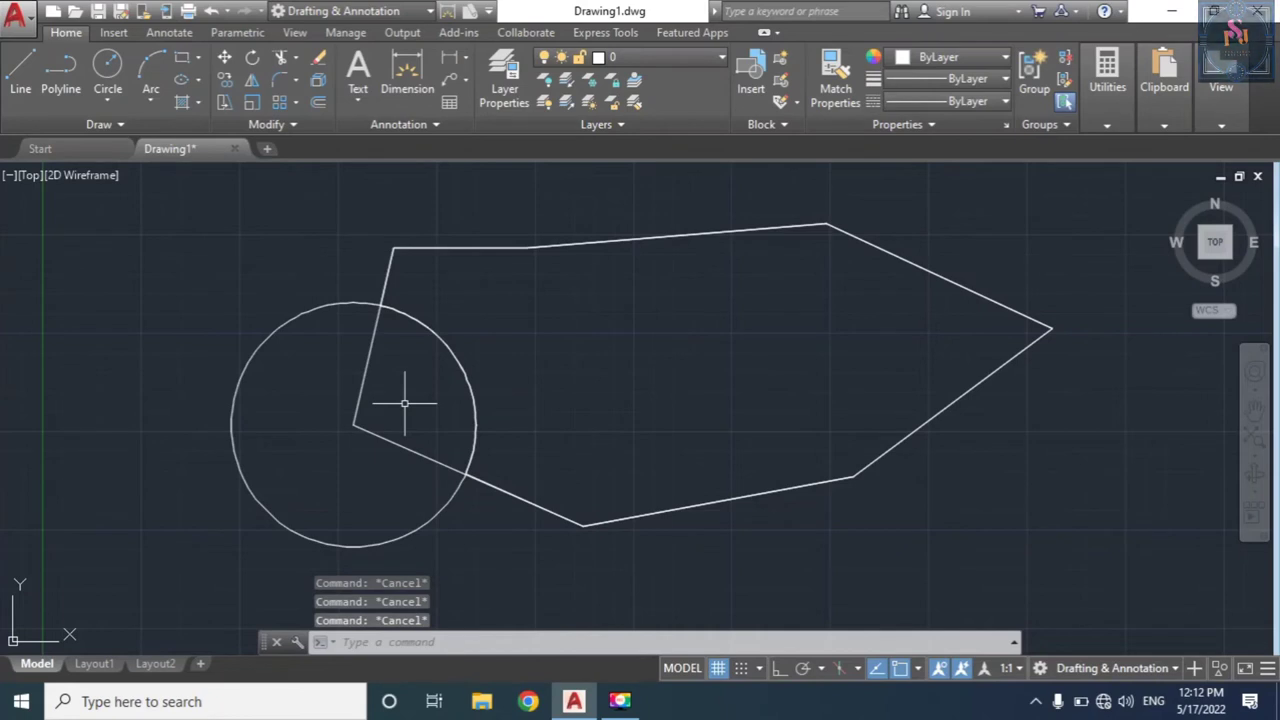
# Step: Create a second boundary polyline inside the circle–polygon overlap wedge and select it
pyautogui.write('b')
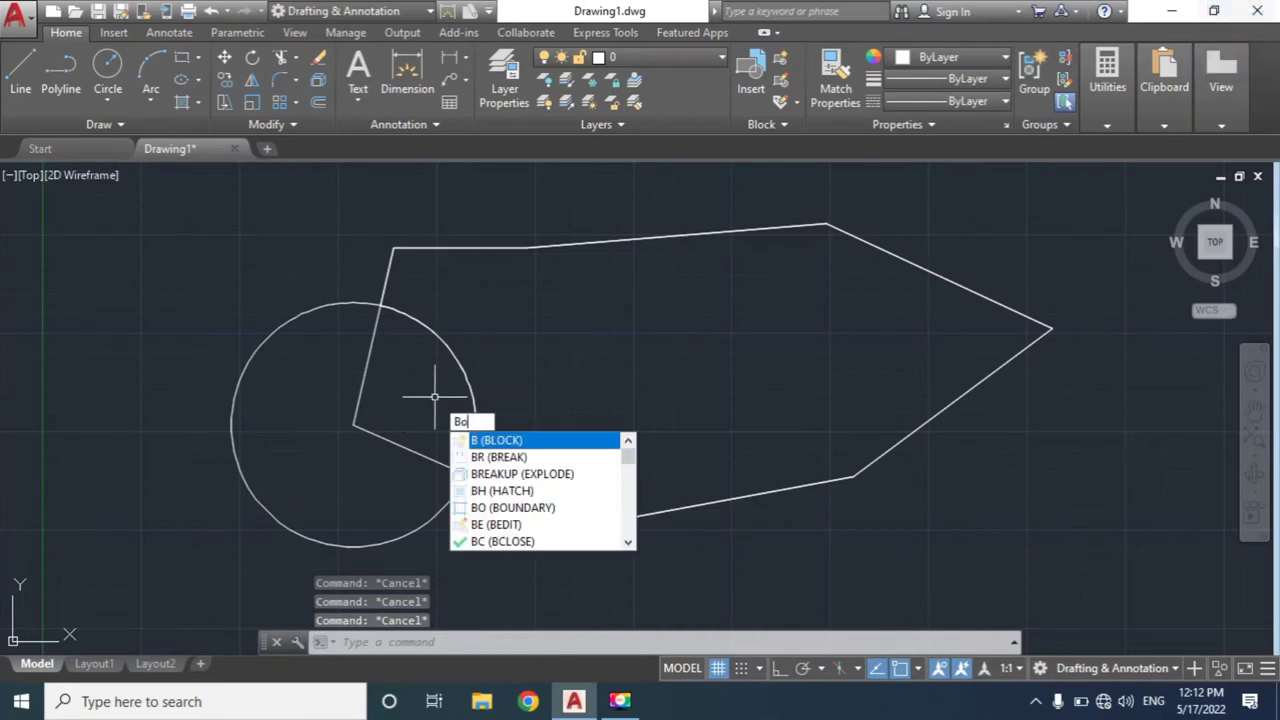
pyautogui.write('oun')
pyautogui.press('Return')
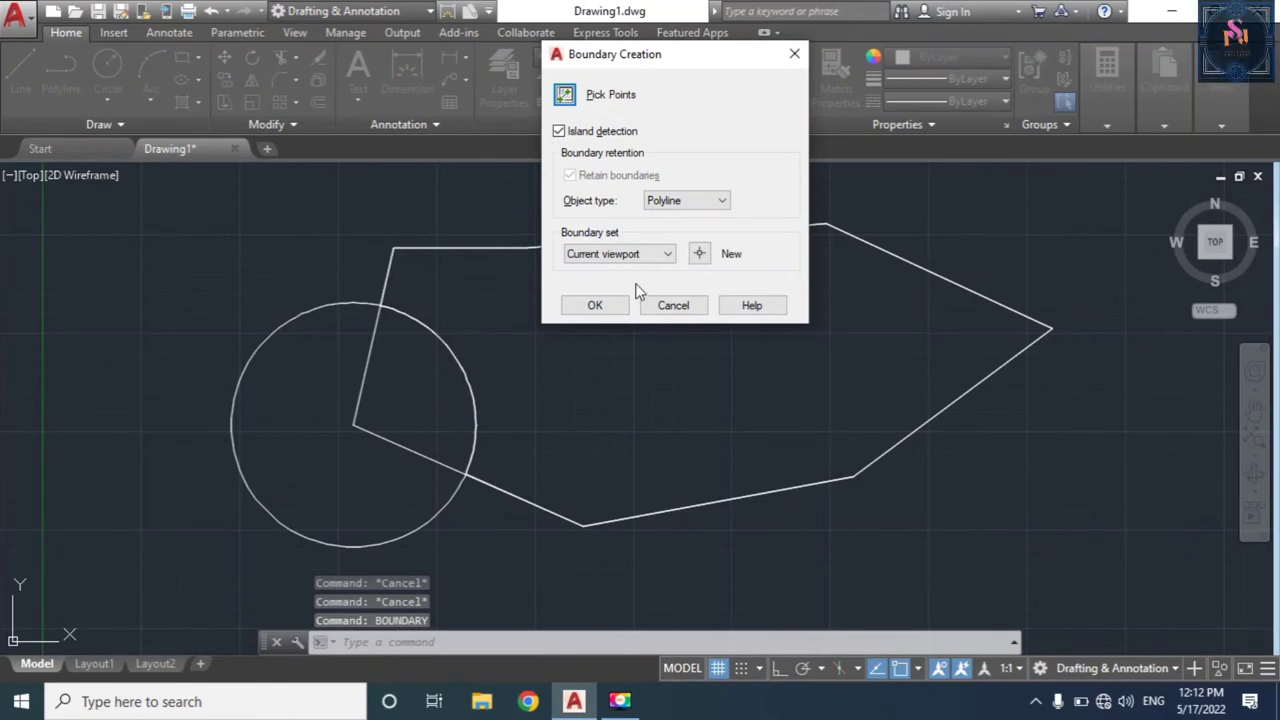
pyautogui.click(604, 300)
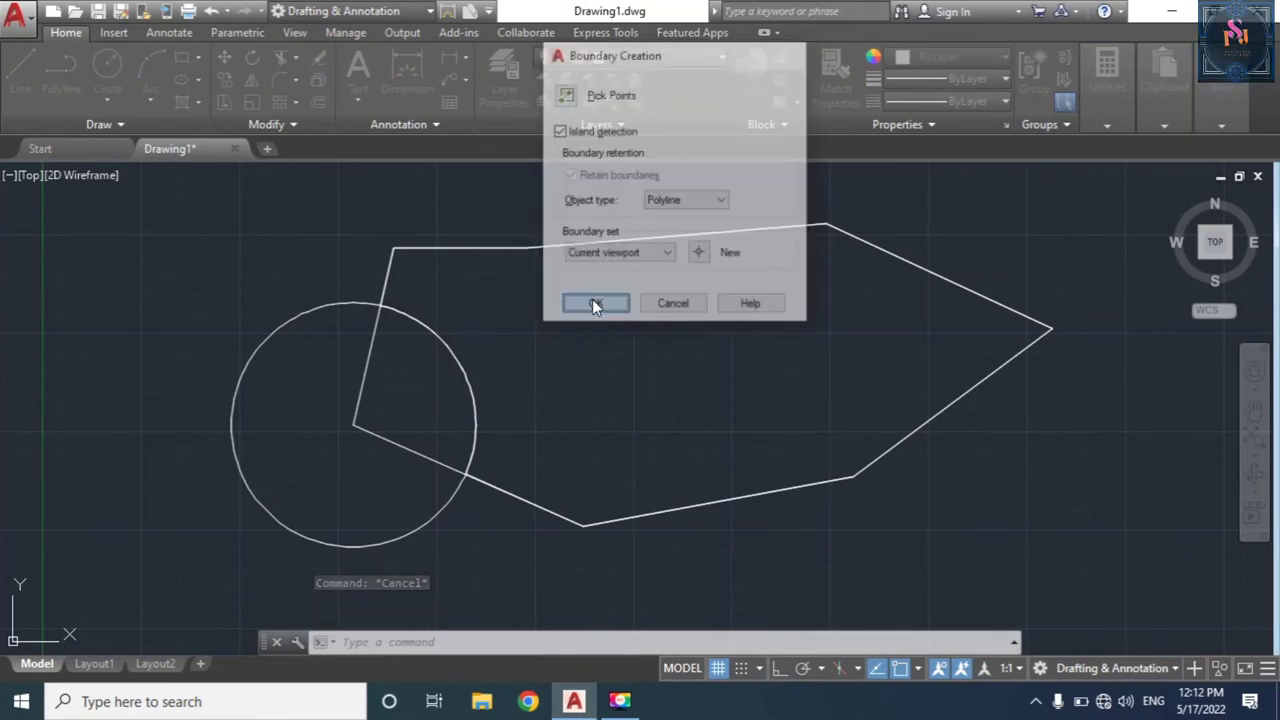
pyautogui.click(410, 386)
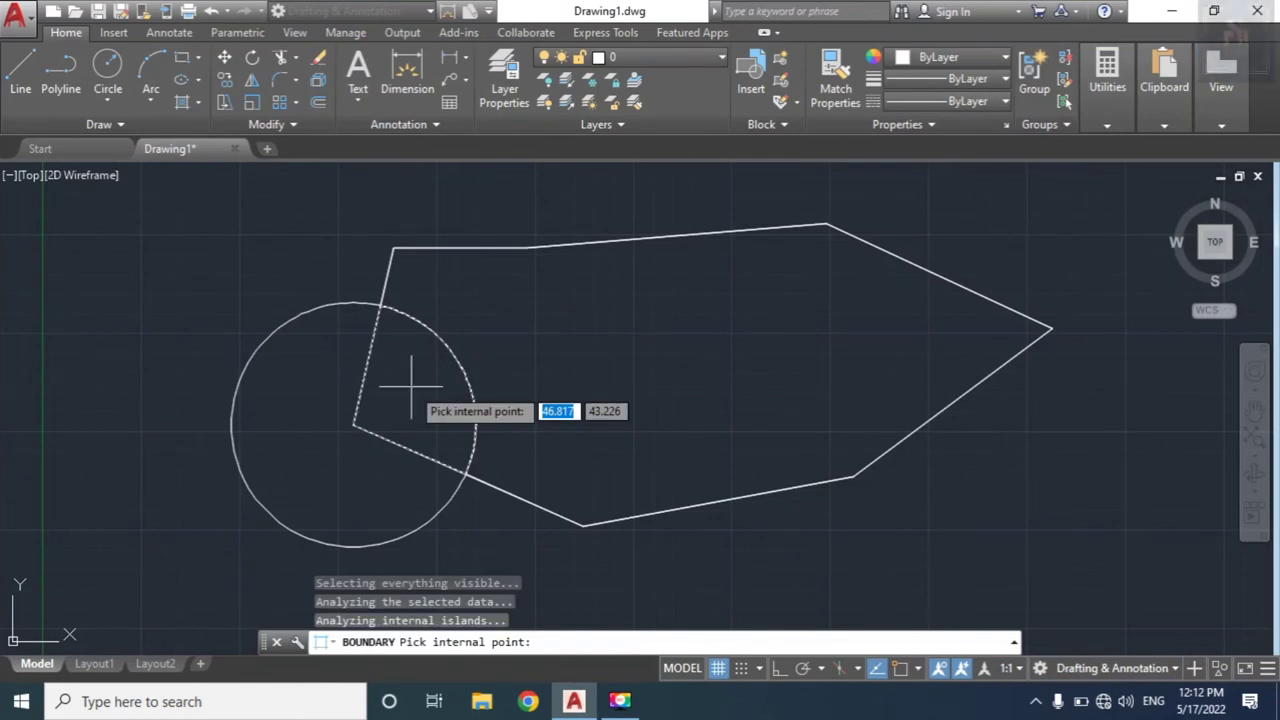
pyautogui.press('Return')
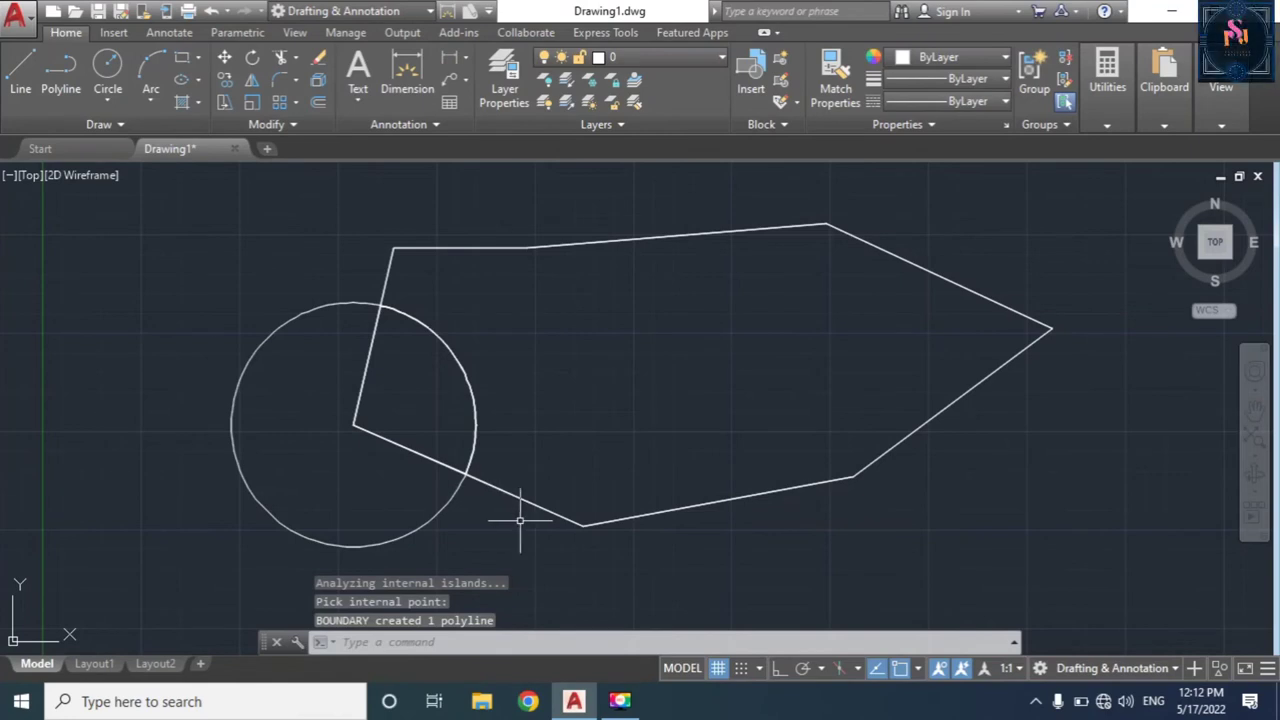
pyautogui.click(409, 445)
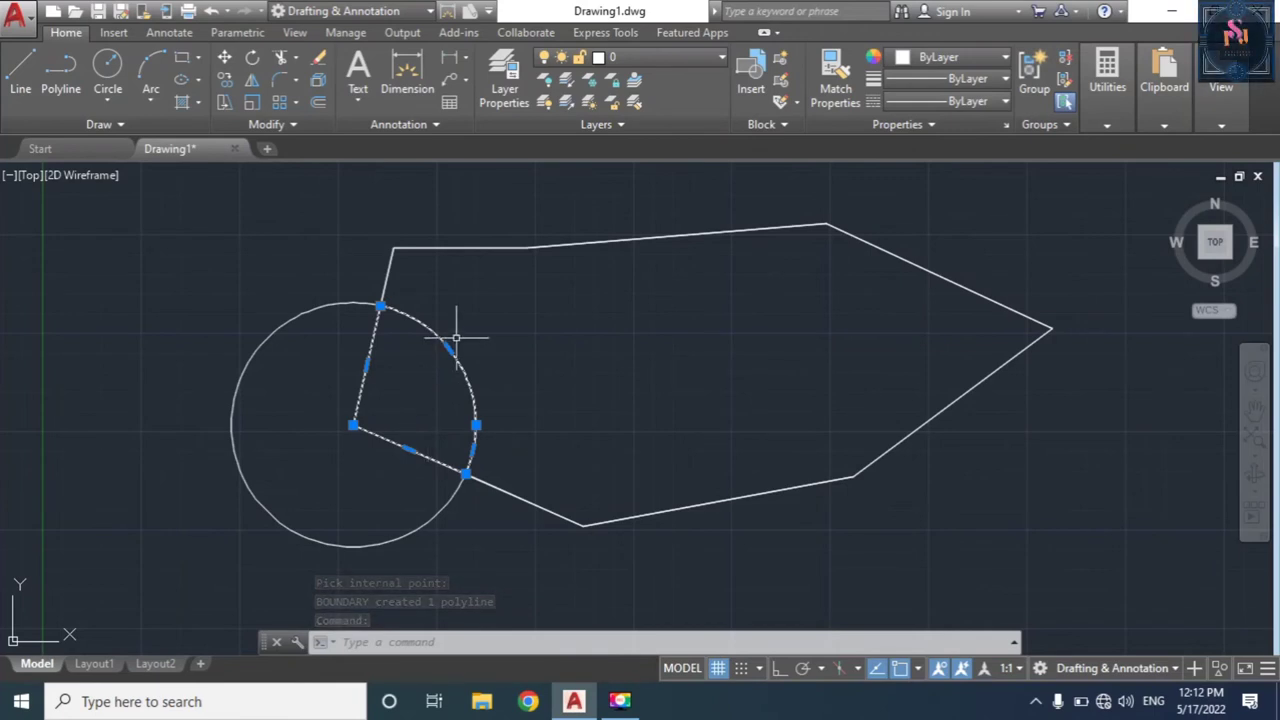
pyautogui.moveTo(449, 347)
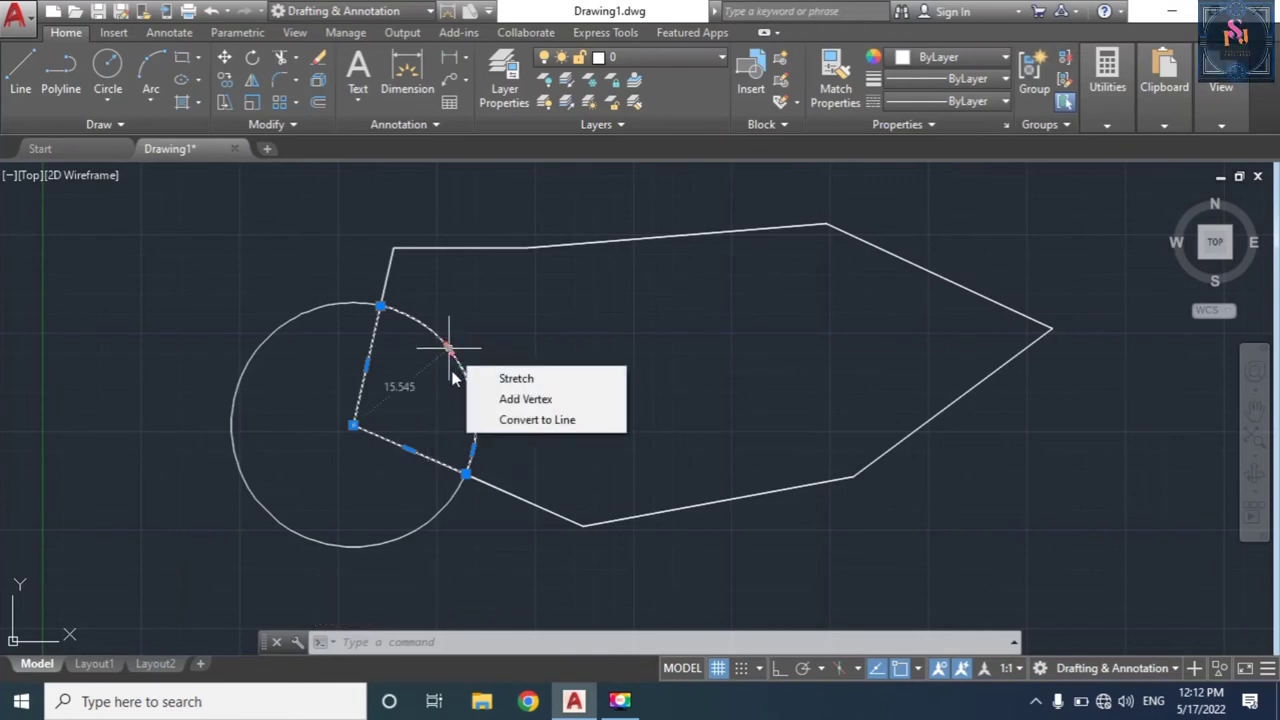
# Step: Open the overlap polyline's Properties to read Area 212.994 and Length 58.494
pyautogui.click(455, 395)
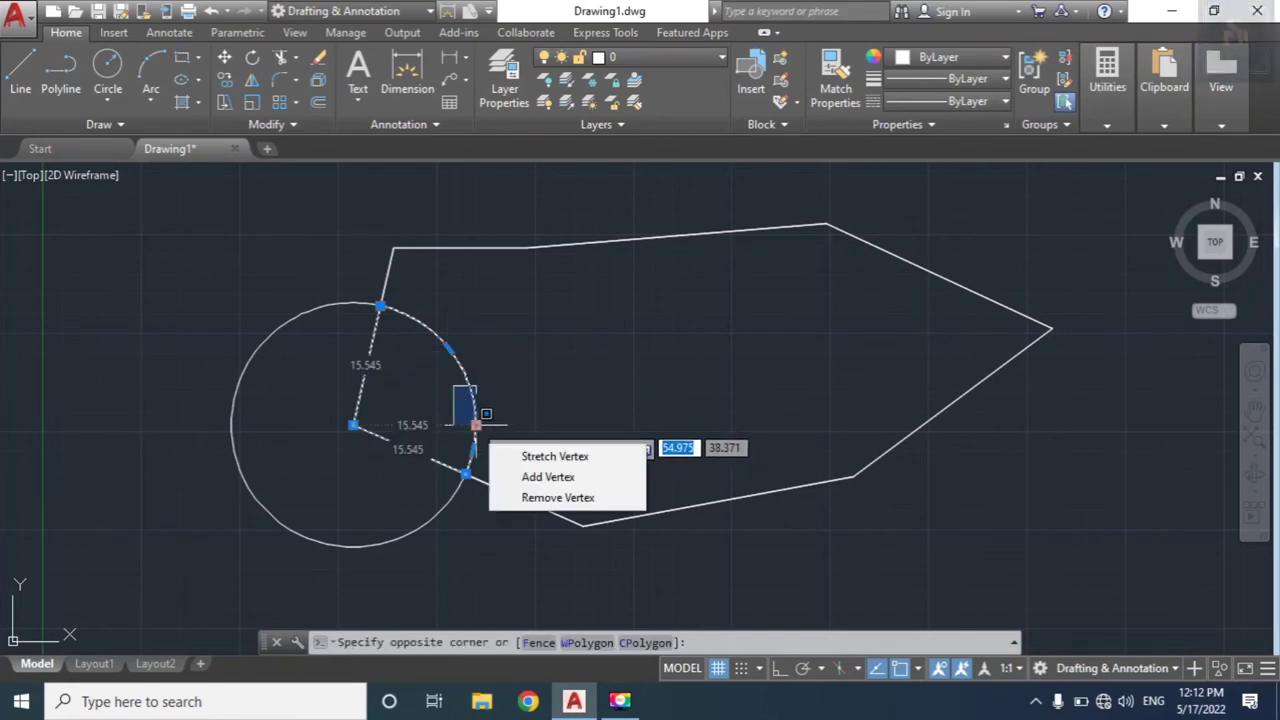
pyautogui.rightClick(476, 426)
pyautogui.click(520, 648)
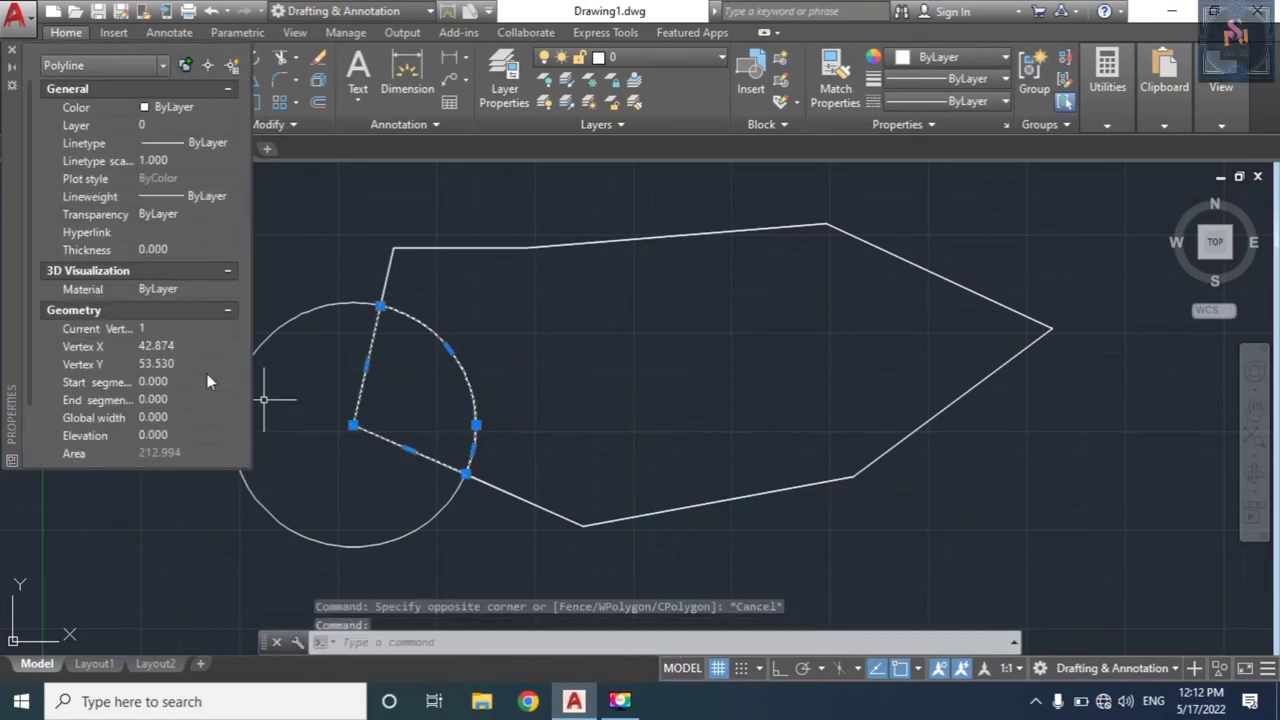
pyautogui.scroll(-2, 221, 186)
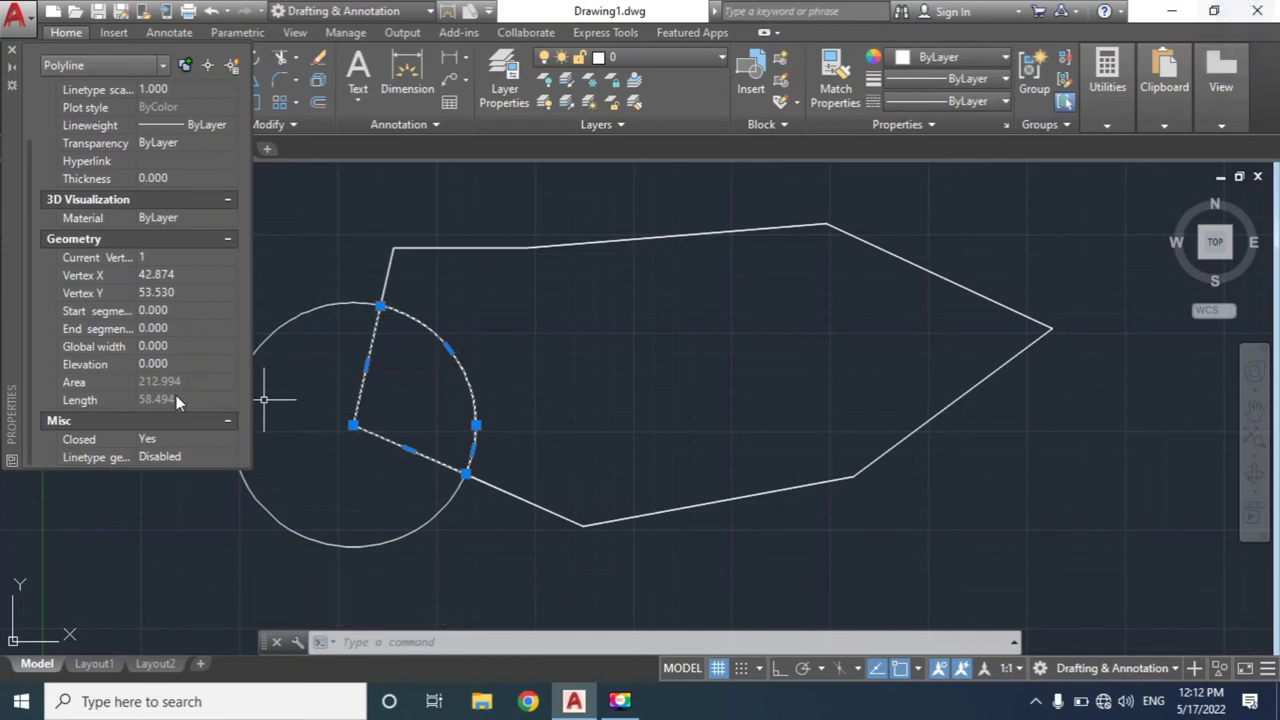
# Step: Close the Properties palette, cancel a stray L entry, and reselect the overlap polyline
pyautogui.press('Escape')
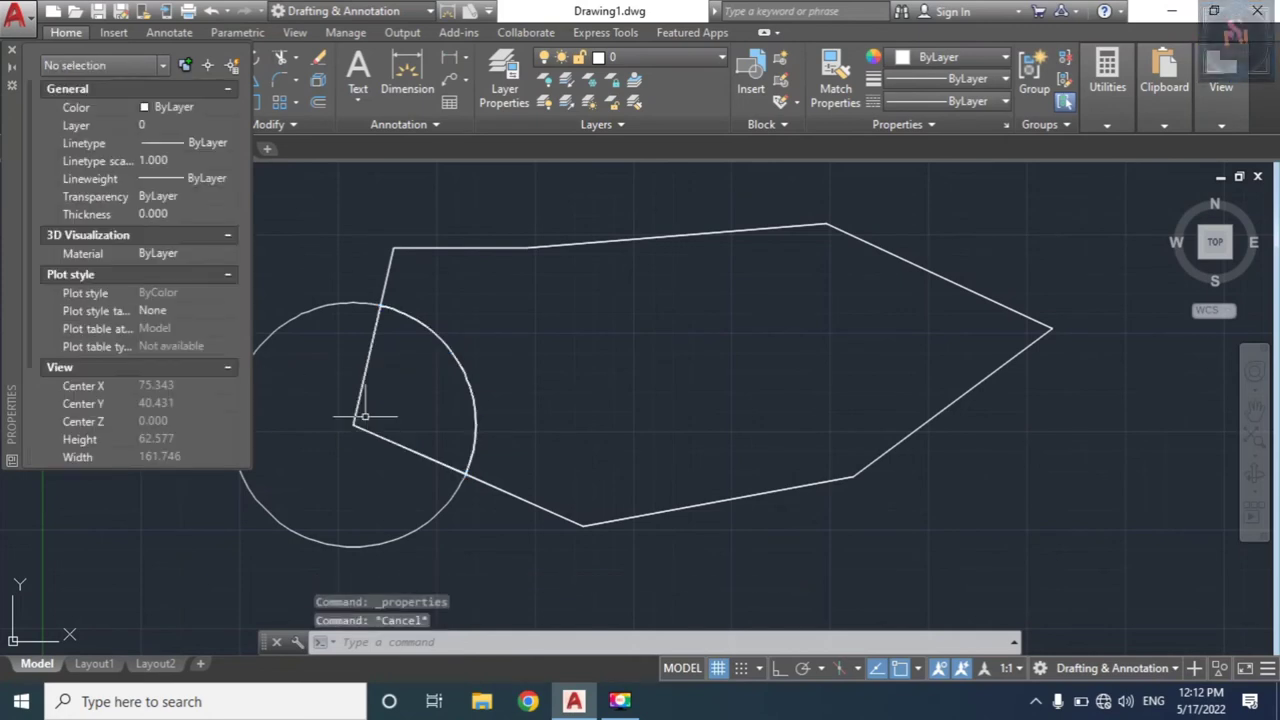
pyautogui.click(12, 49)
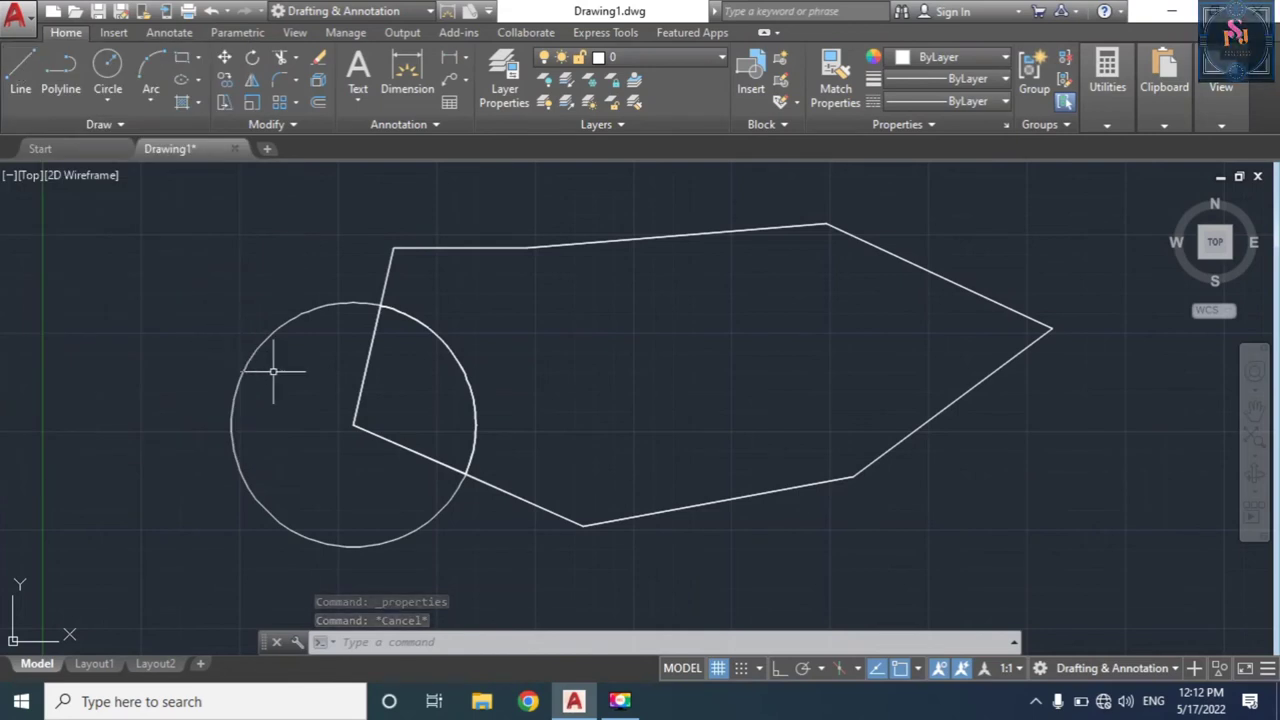
pyautogui.write('L')
pyautogui.press('Escape')
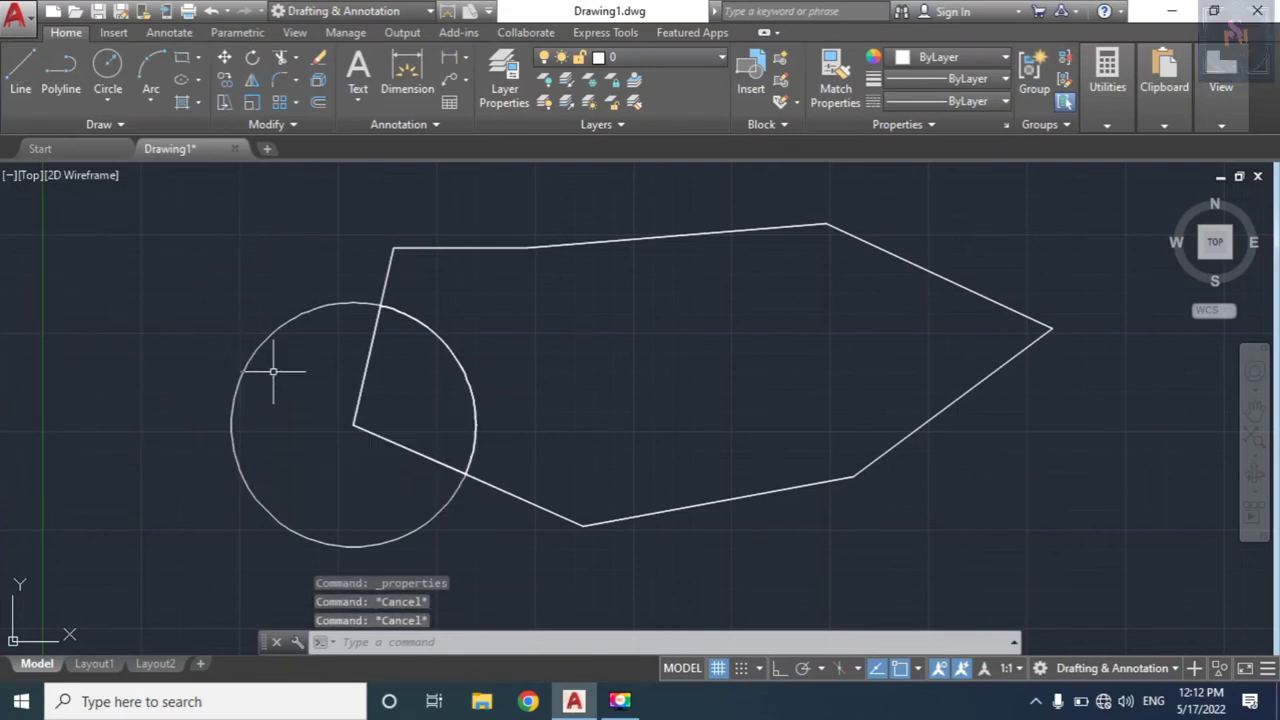
pyautogui.click(472, 400)
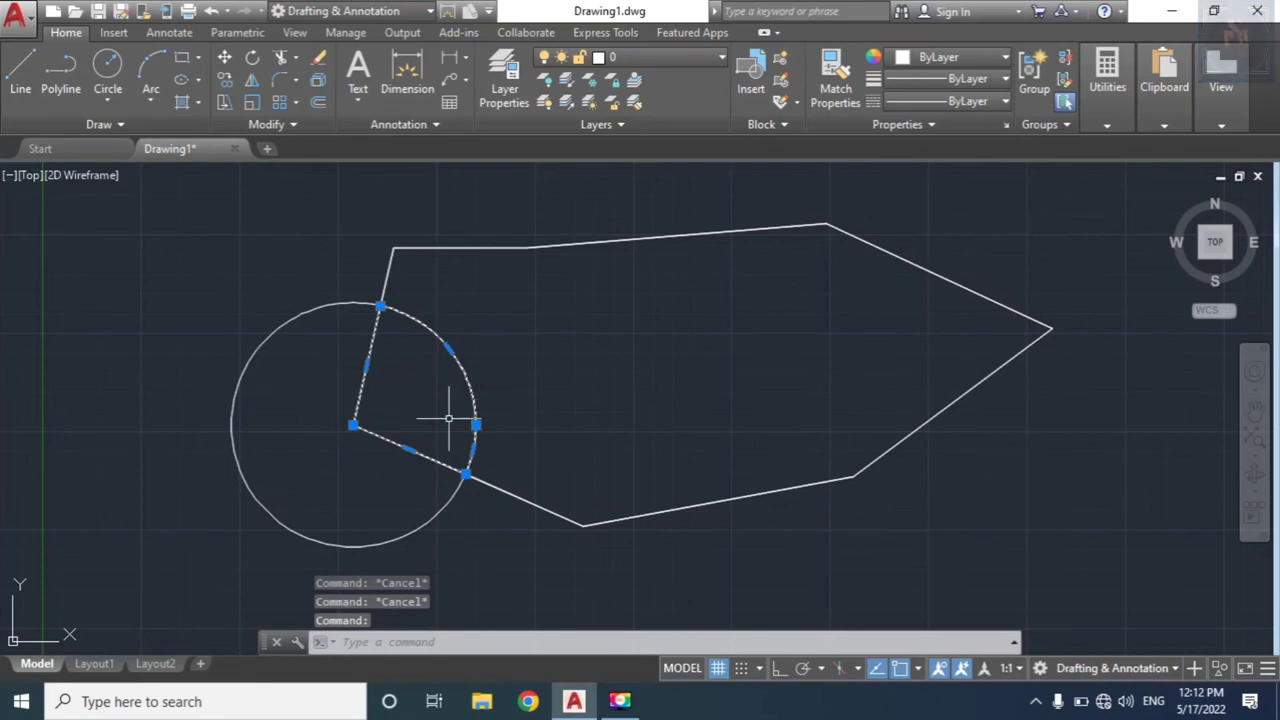
# Step: List the overlap polyline, confirming area 212.994, perimeter 58.494 and arc radius 15.545
pyautogui.write('LIST')
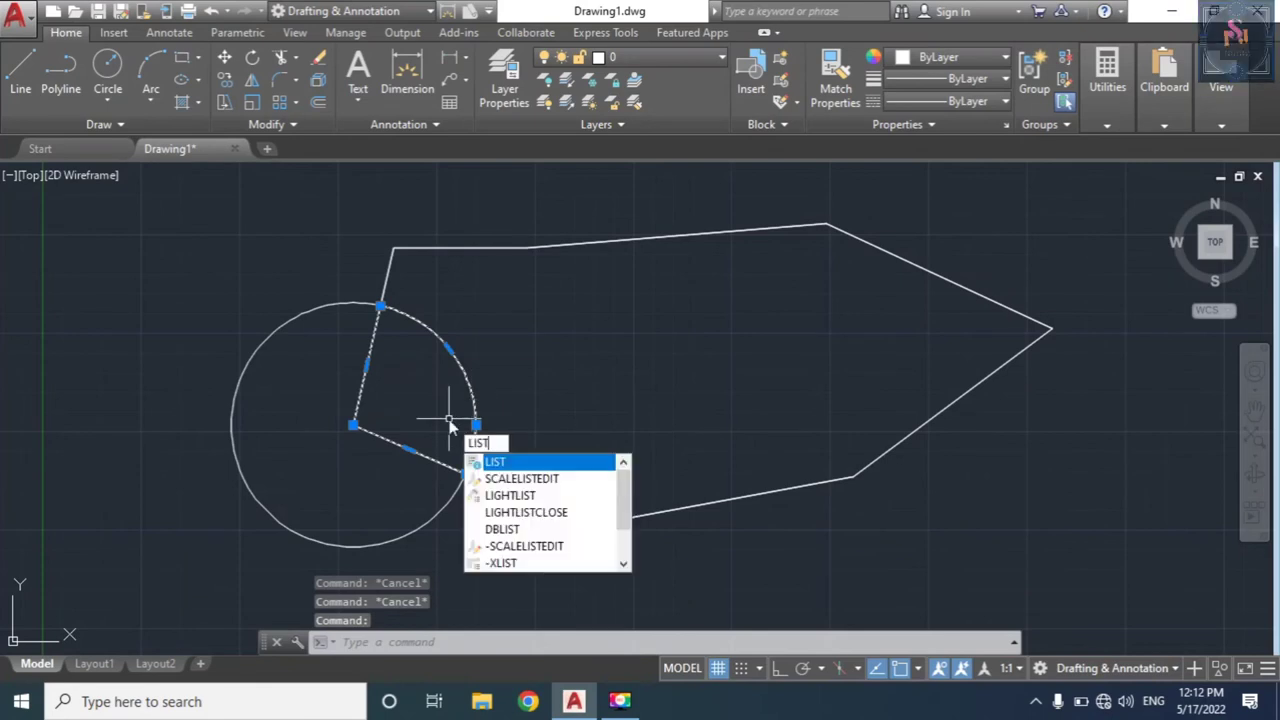
pyautogui.press('Return')
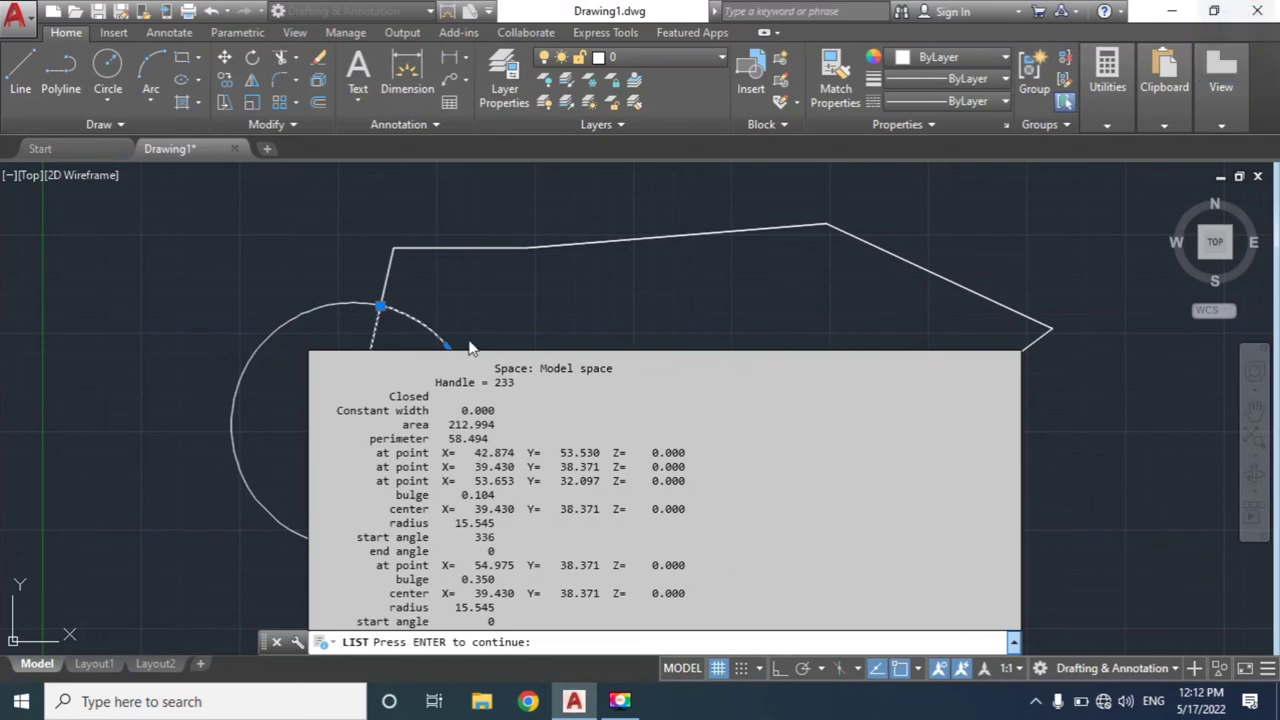
pyautogui.press('Escape')
pyautogui.press('F2')
pyautogui.write('AA')
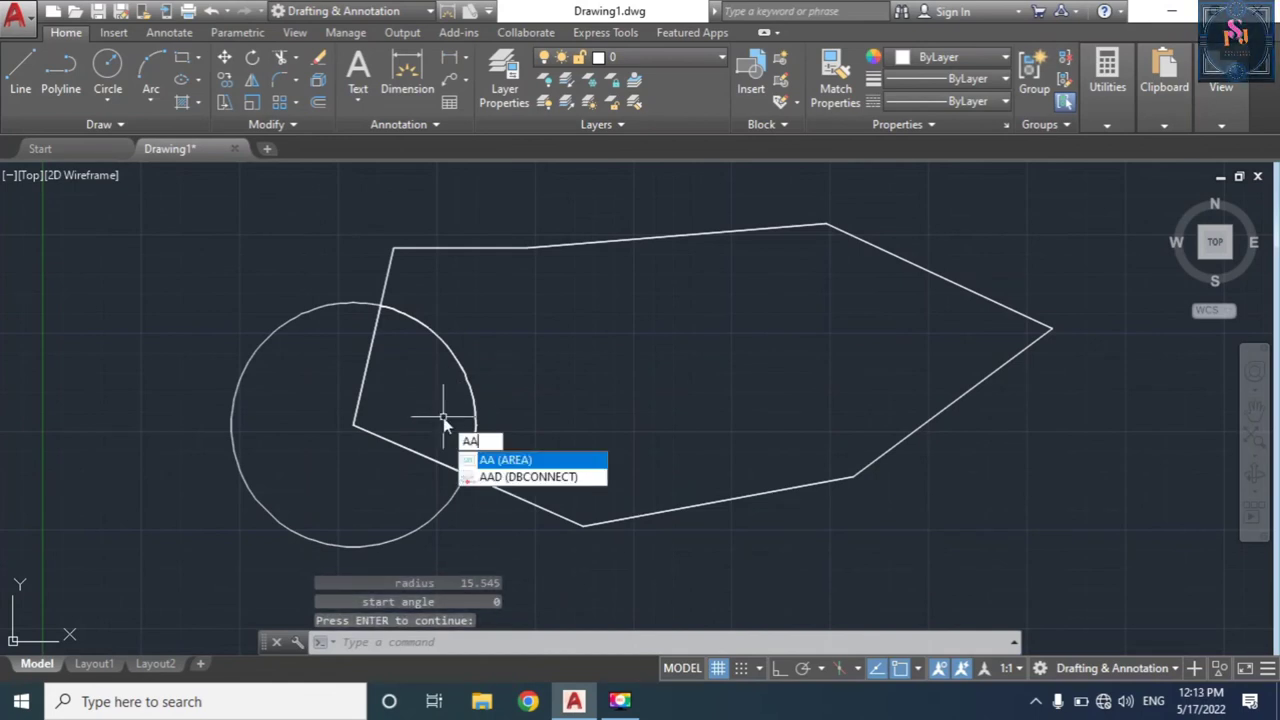
# Step: Measure the overlap wedge with AREA's Object option: Area 212.994, Perimeter 58.494
pyautogui.press('Return')
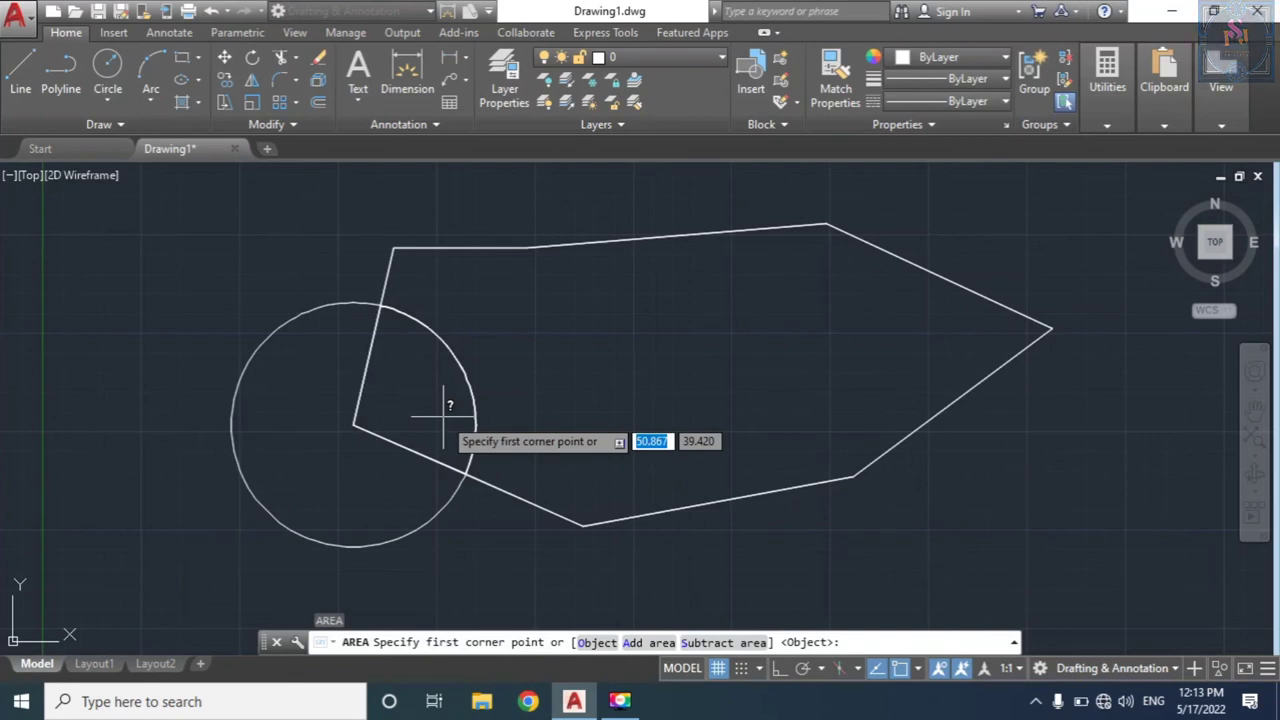
pyautogui.write('o')
pyautogui.press('Return')
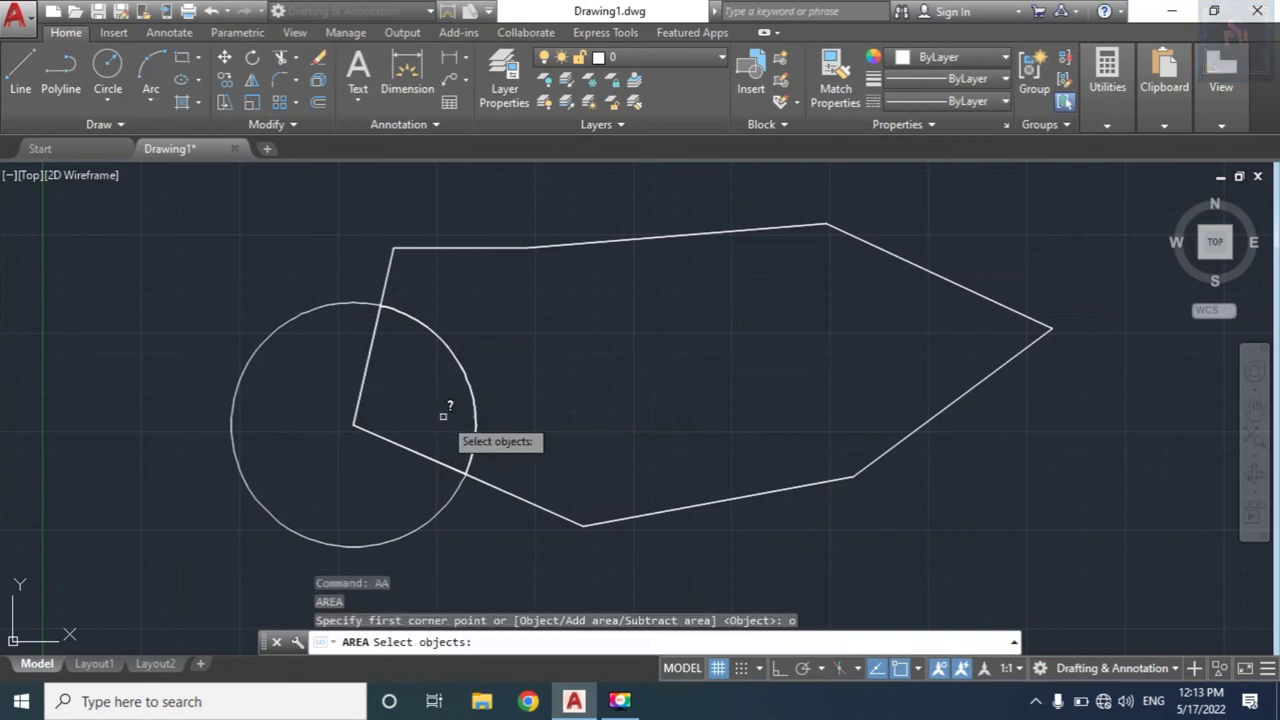
pyautogui.click(470, 368)
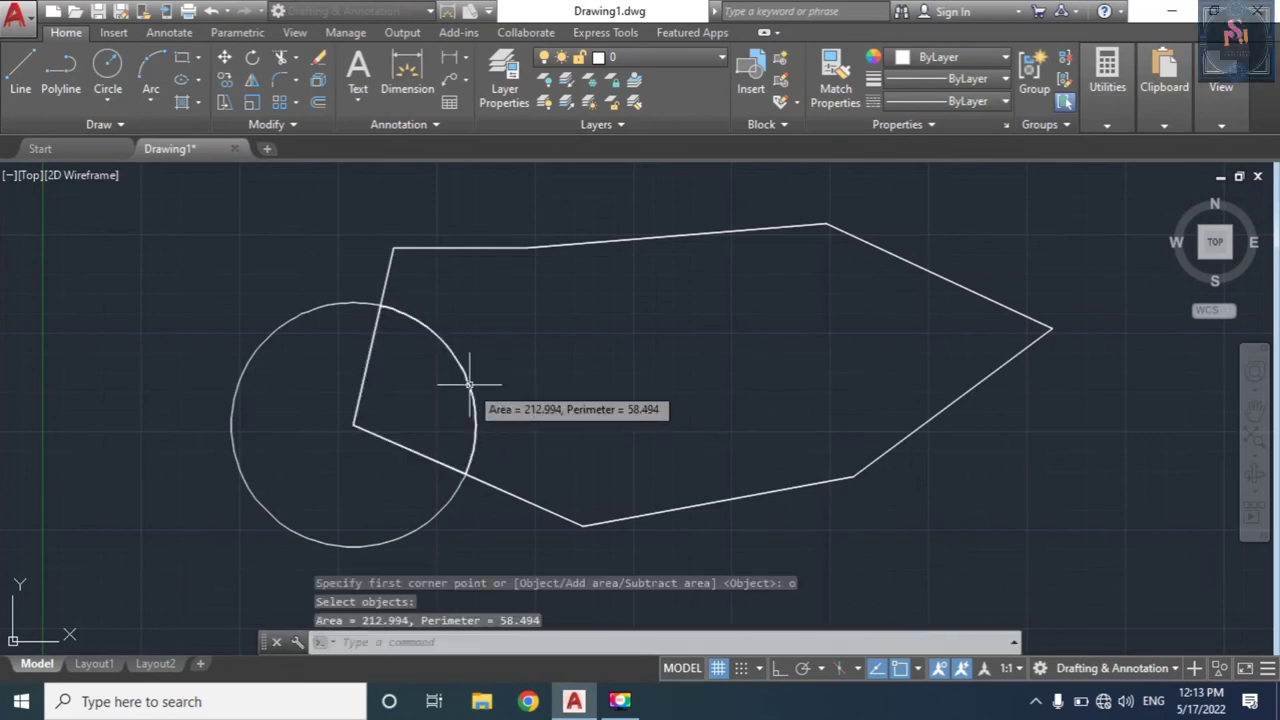